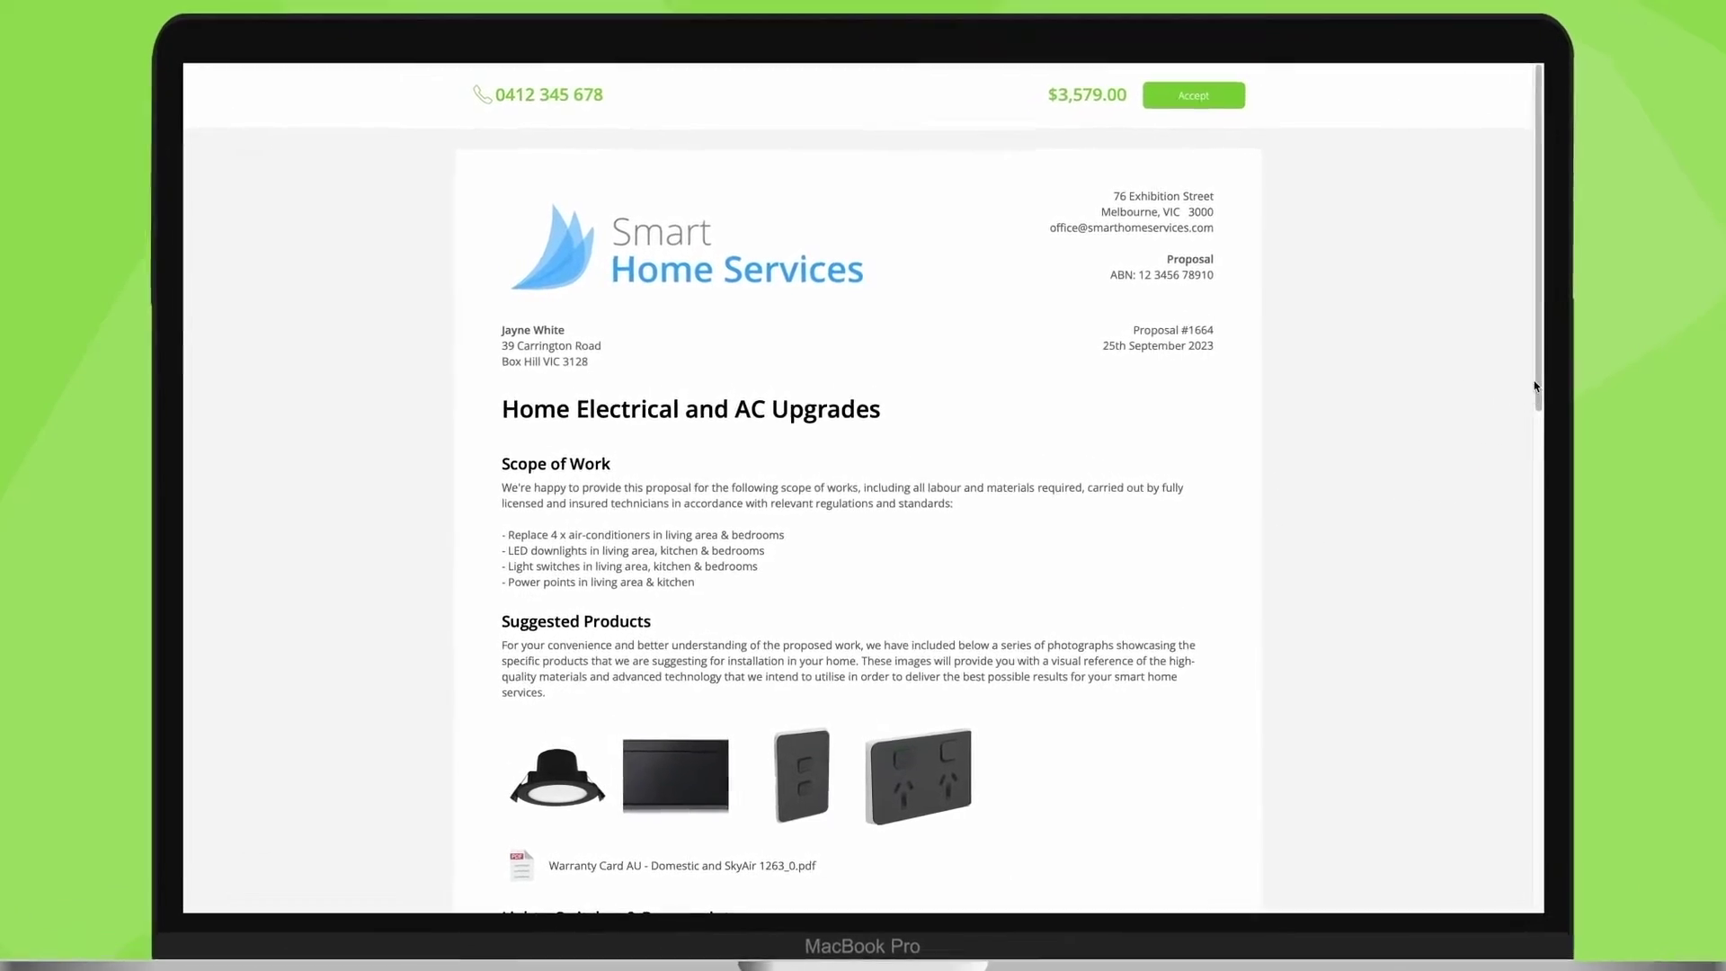
{"action": "left_click_drag", "start_coordinate": [1521, 396], "coordinate": [1586, 818]}
{"action": "scroll", "coordinate": [854, 539], "scroll_direction": "down", "scroll_amount": 3}
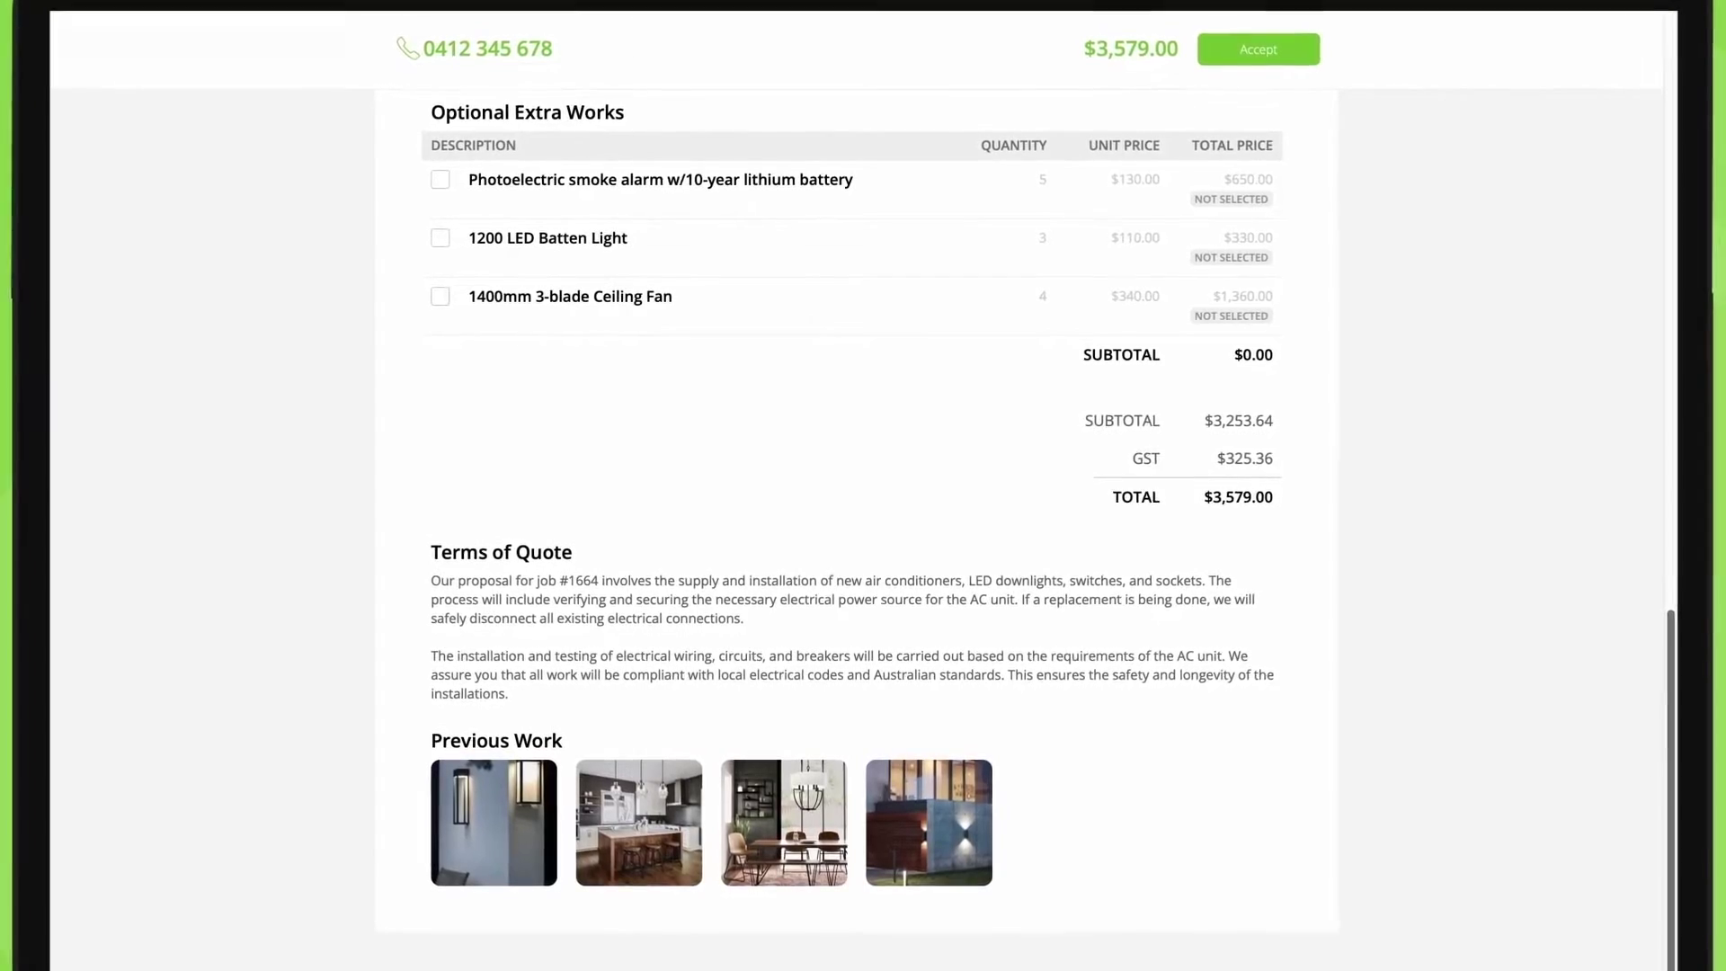
{"action": "scroll", "coordinate": [854, 539], "scroll_direction": "up", "scroll_amount": 10}
{"action": "scroll", "coordinate": [854, 539], "scroll_direction": "up", "scroll_amount": 8}
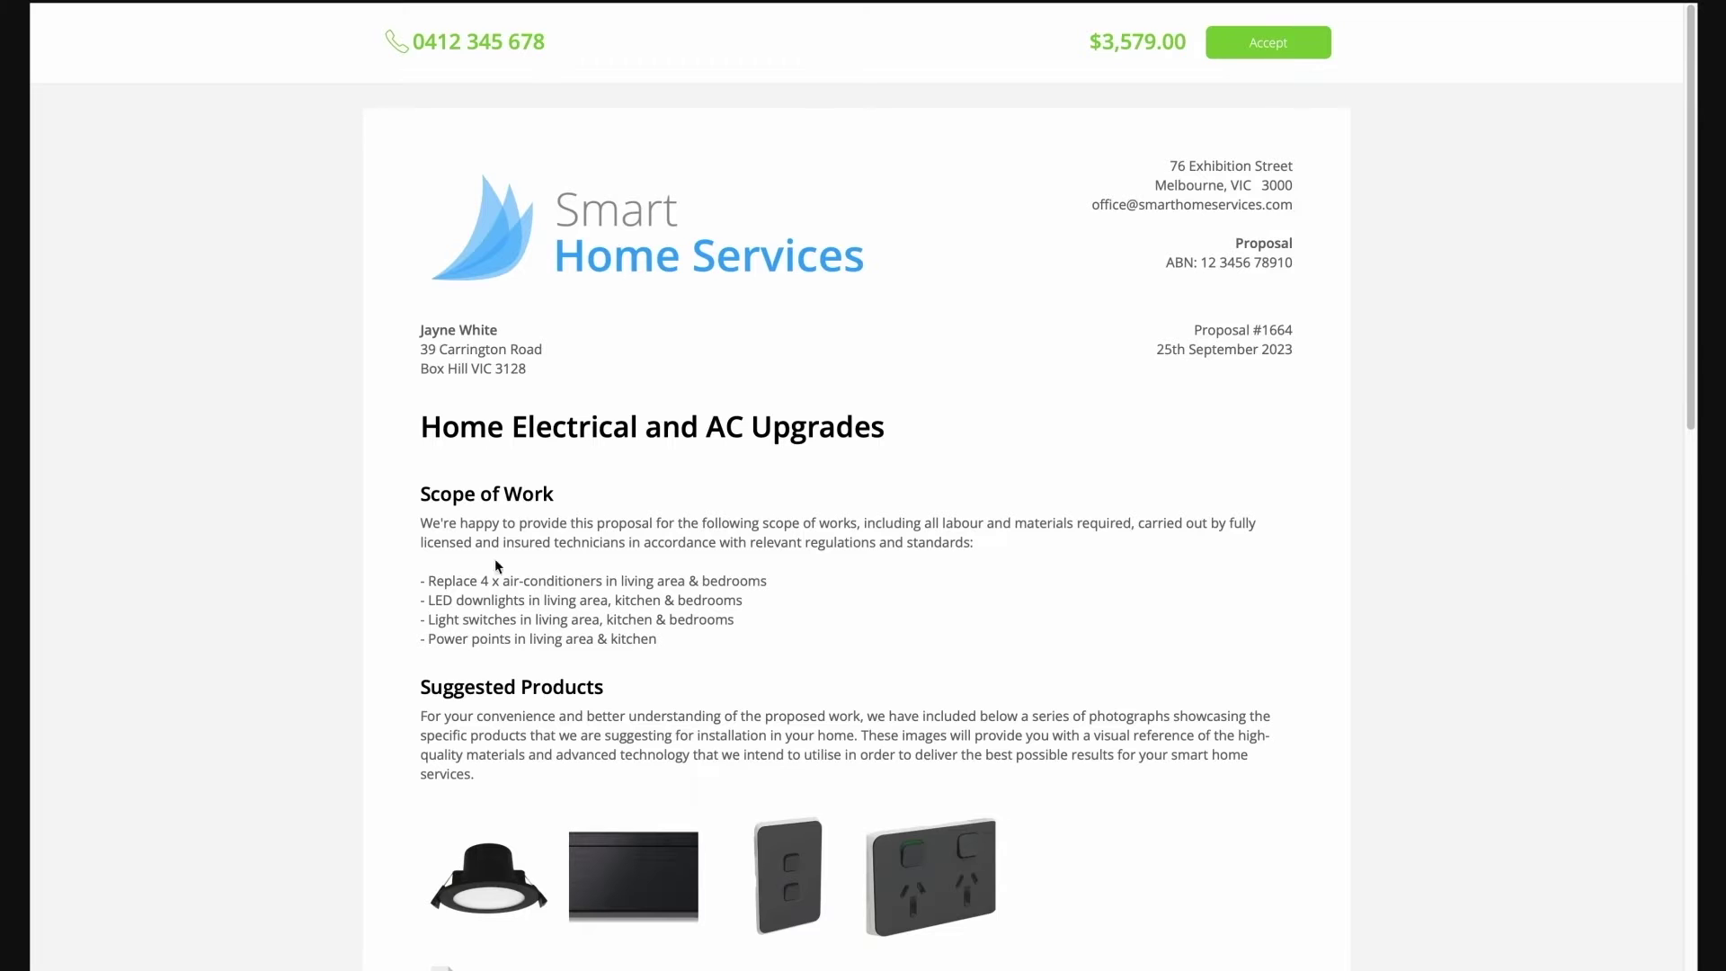
{"action": "scroll", "coordinate": [716, 739], "scroll_direction": "down", "scroll_amount": 5}
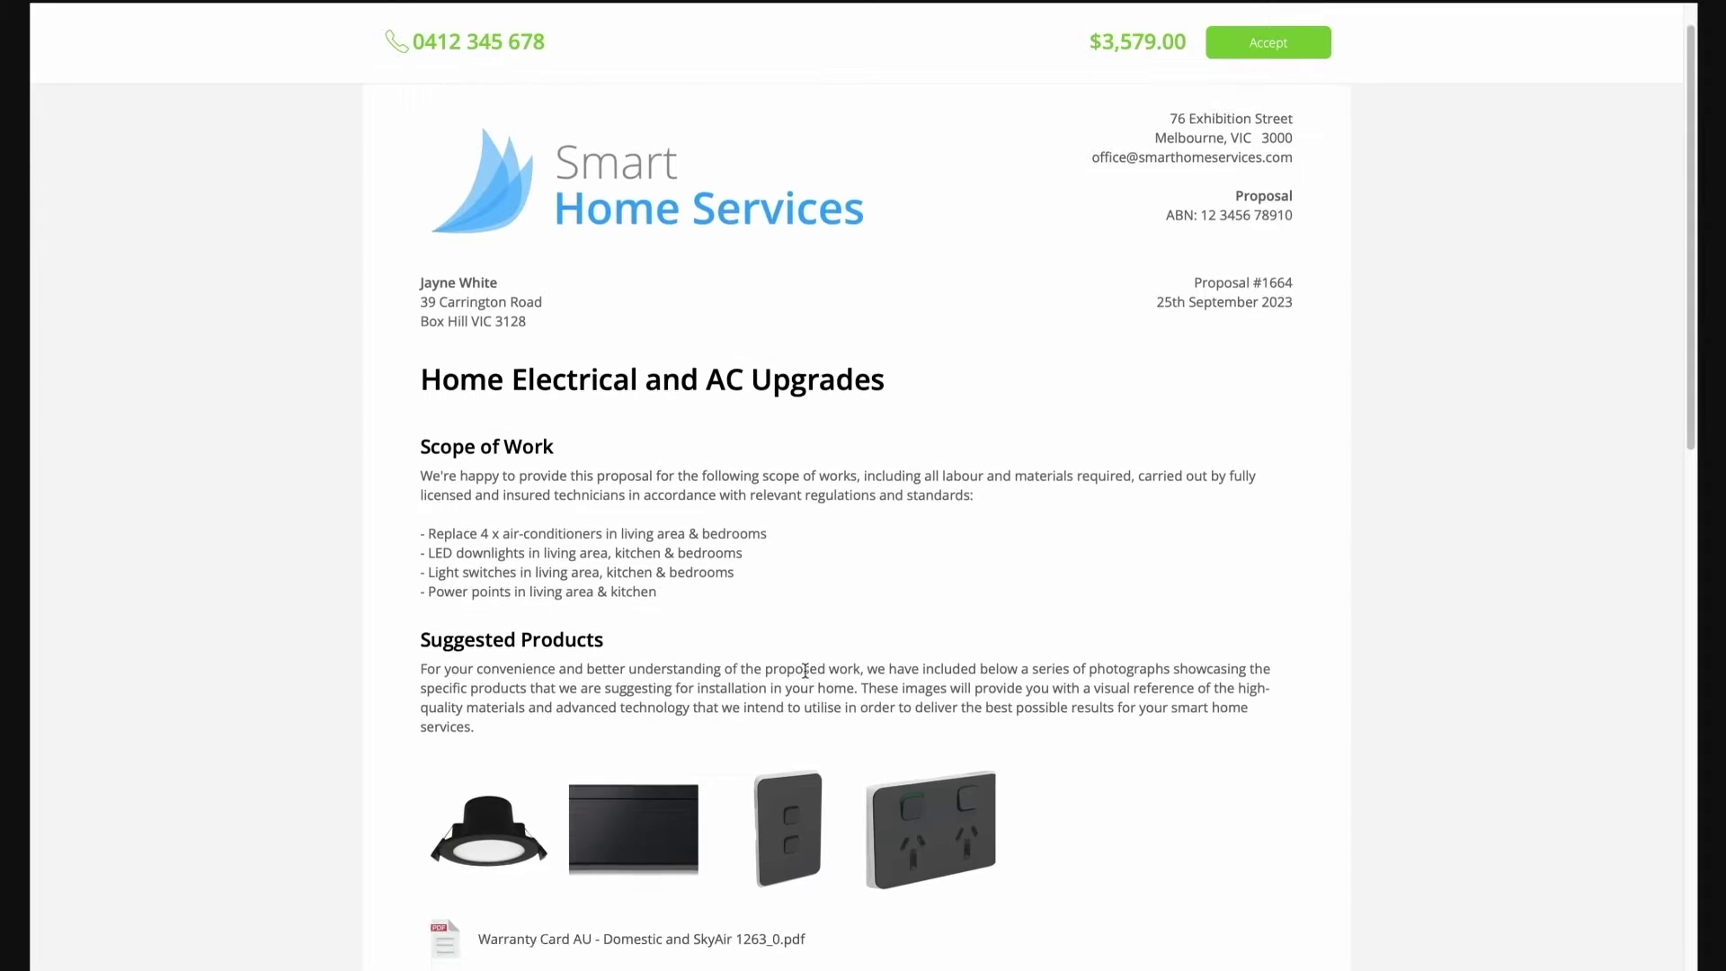
{"action": "left_click", "coordinate": [791, 496]}
{"action": "left_click", "coordinate": [1674, 530]}
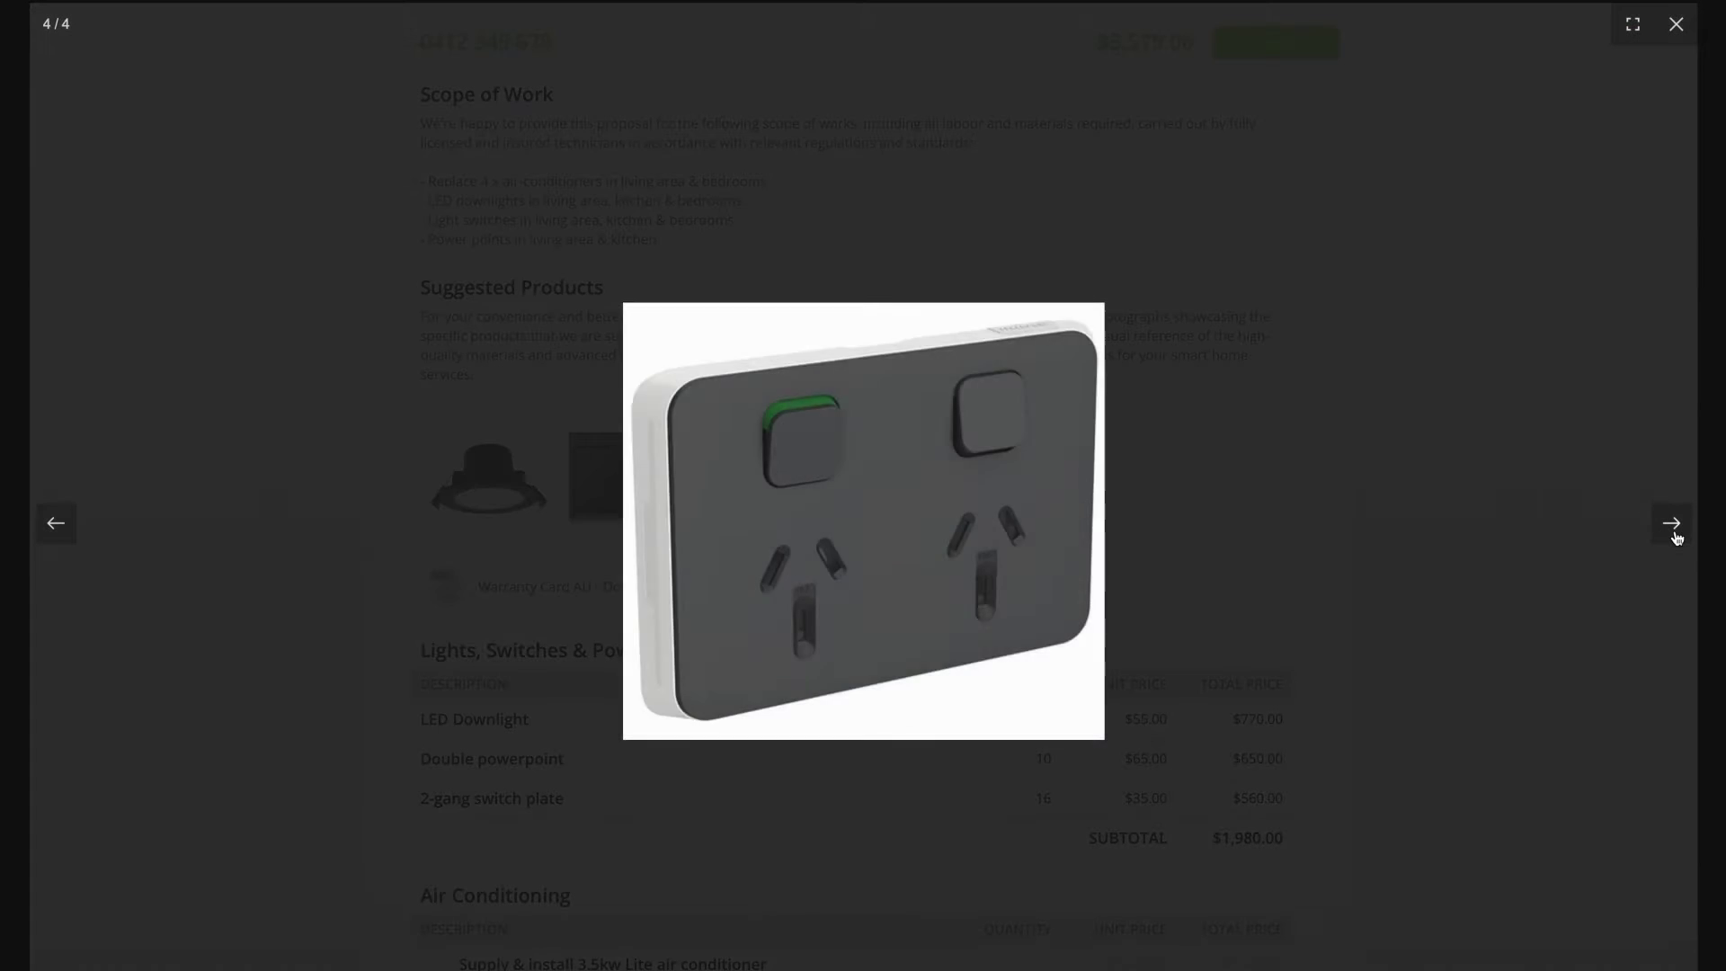
{"action": "left_click", "coordinate": [1529, 447]}
{"action": "scroll", "coordinate": [1692, 455], "scroll_direction": "down", "scroll_amount": 2}
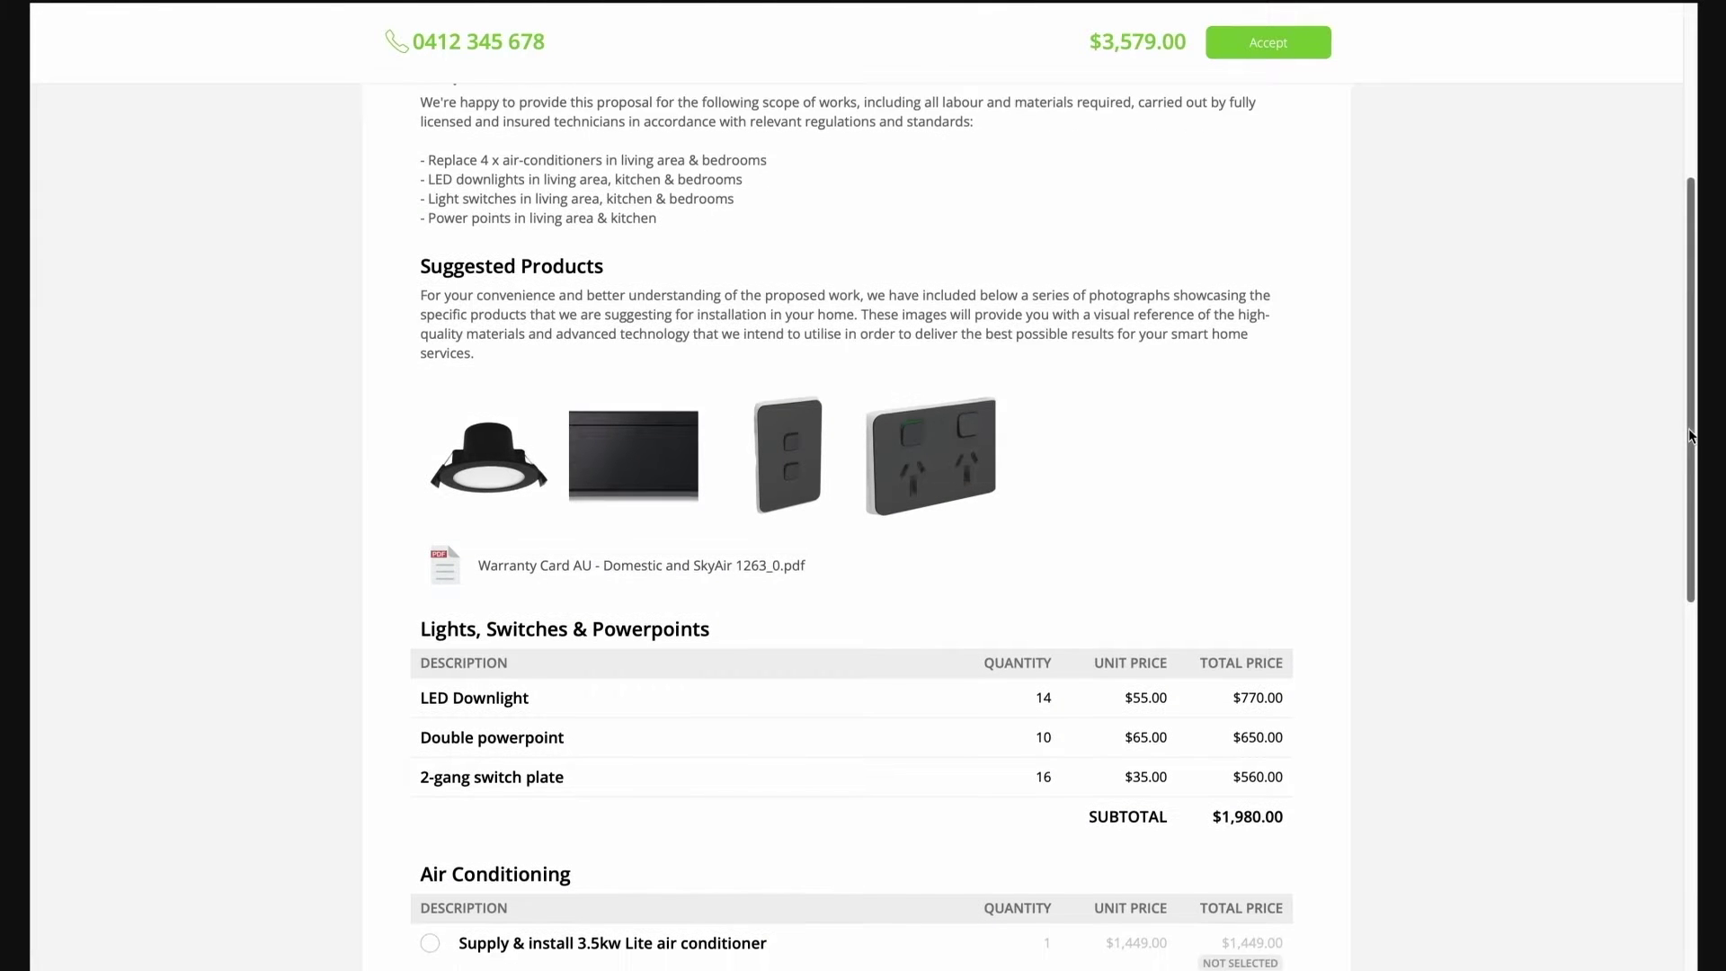
{"action": "scroll", "coordinate": [1691, 456], "scroll_direction": "down", "scroll_amount": 3}
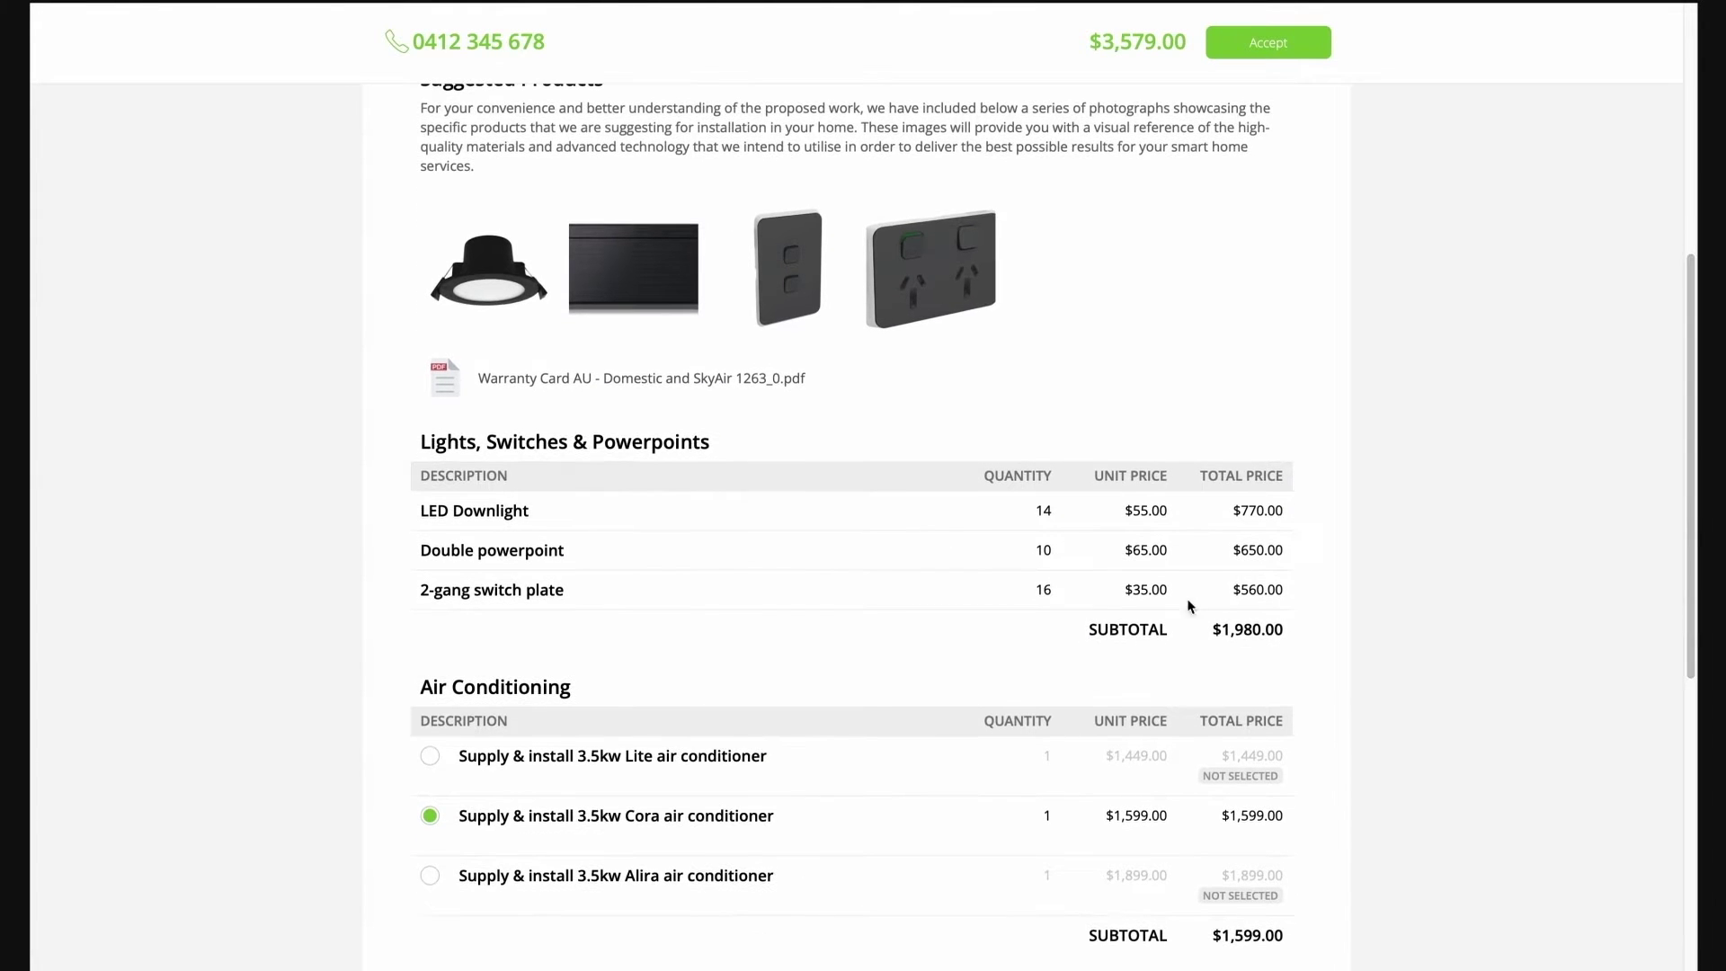
{"action": "scroll", "coordinate": [745, 509], "scroll_direction": "down", "scroll_amount": 5}
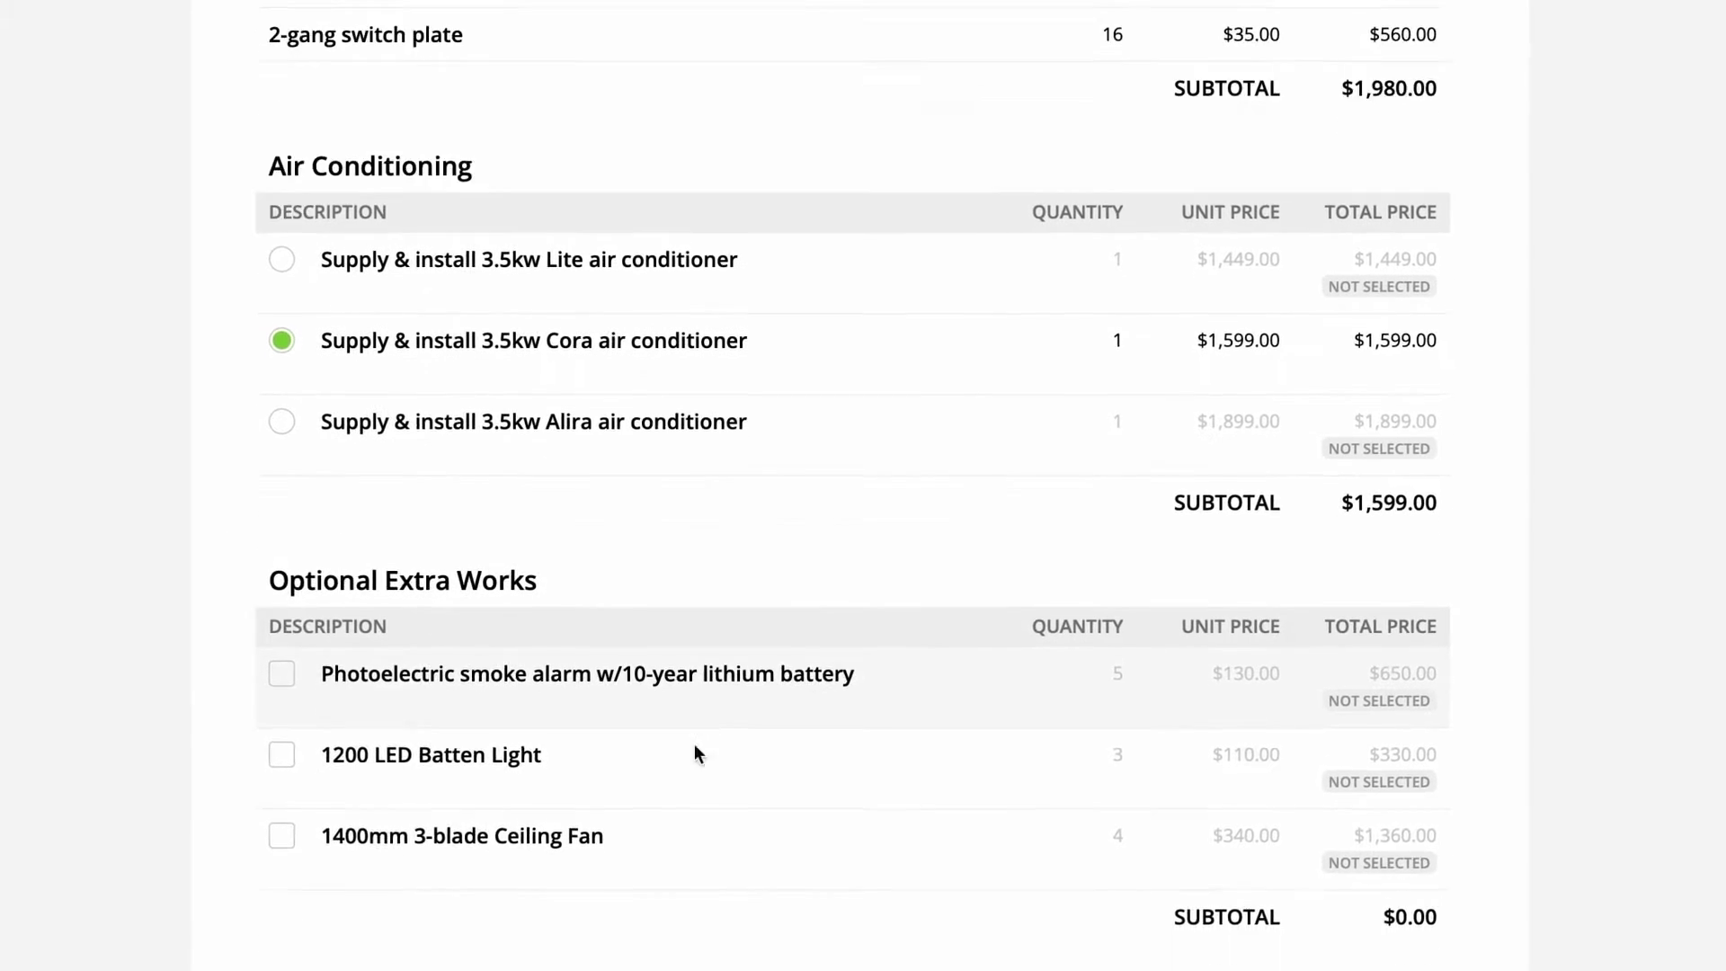
- Select the $650.00 smoke alarm extra, leaving the LED Batten Light and Ceiling Fan unselected
{"action": "scroll", "coordinate": [710, 757], "scroll_direction": "down", "scroll_amount": 2}
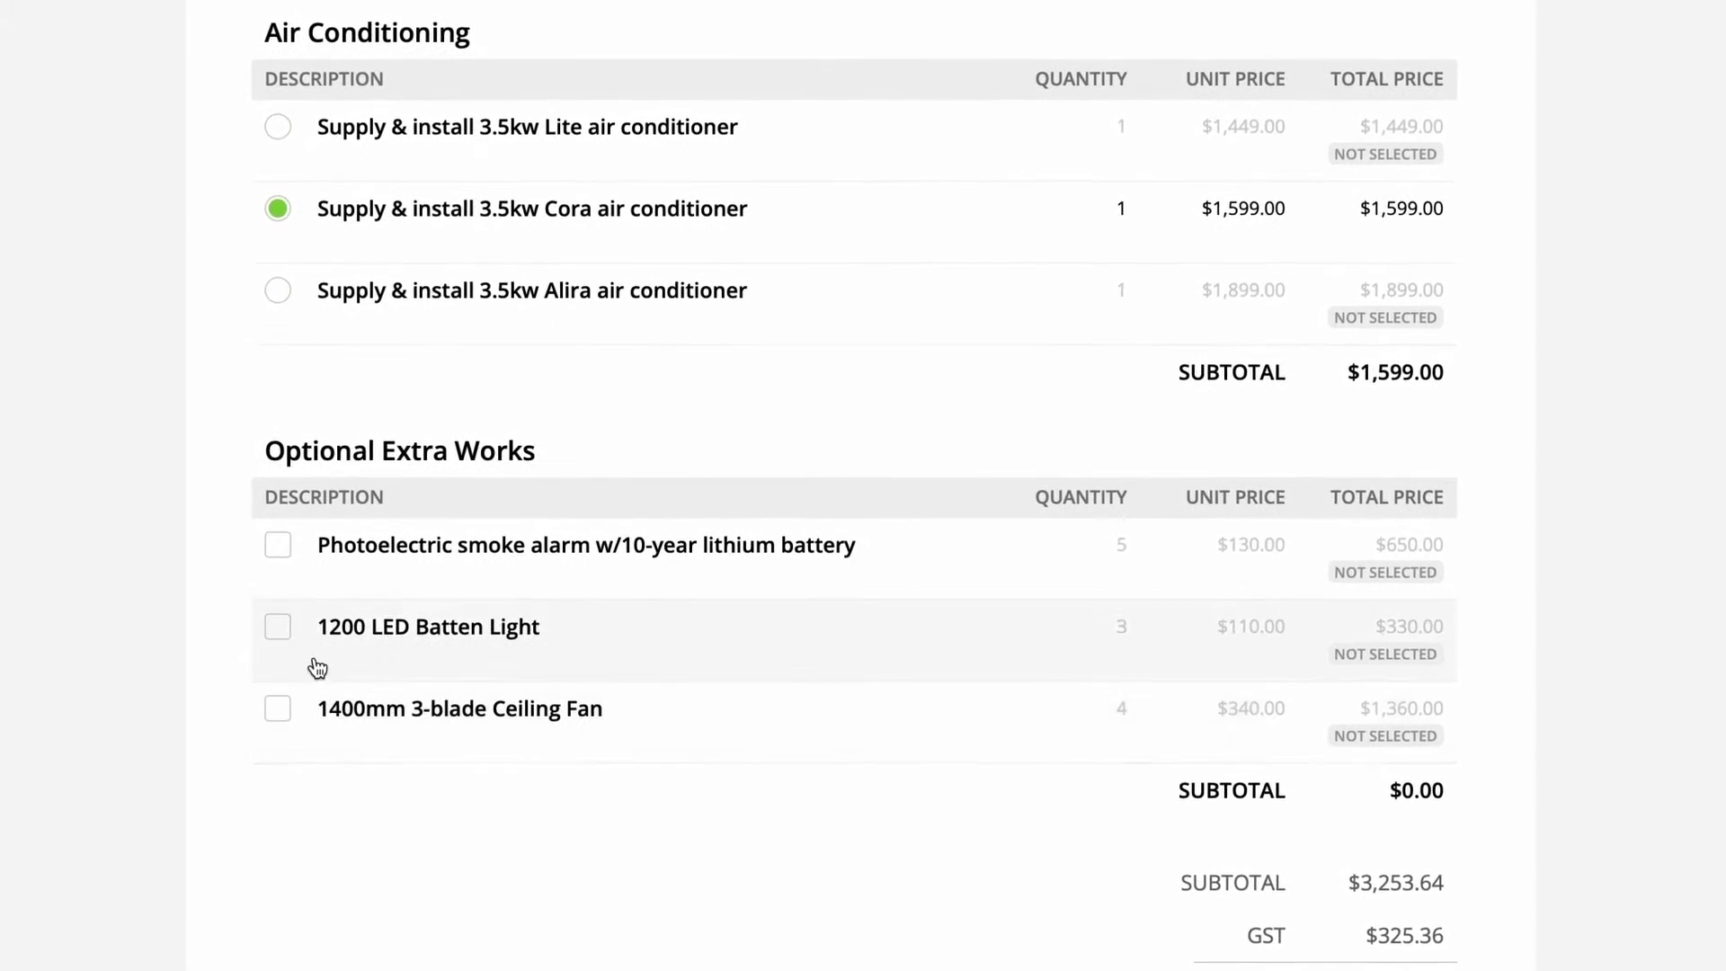
{"action": "left_click", "coordinate": [278, 540]}
{"action": "left_click", "coordinate": [275, 604]}
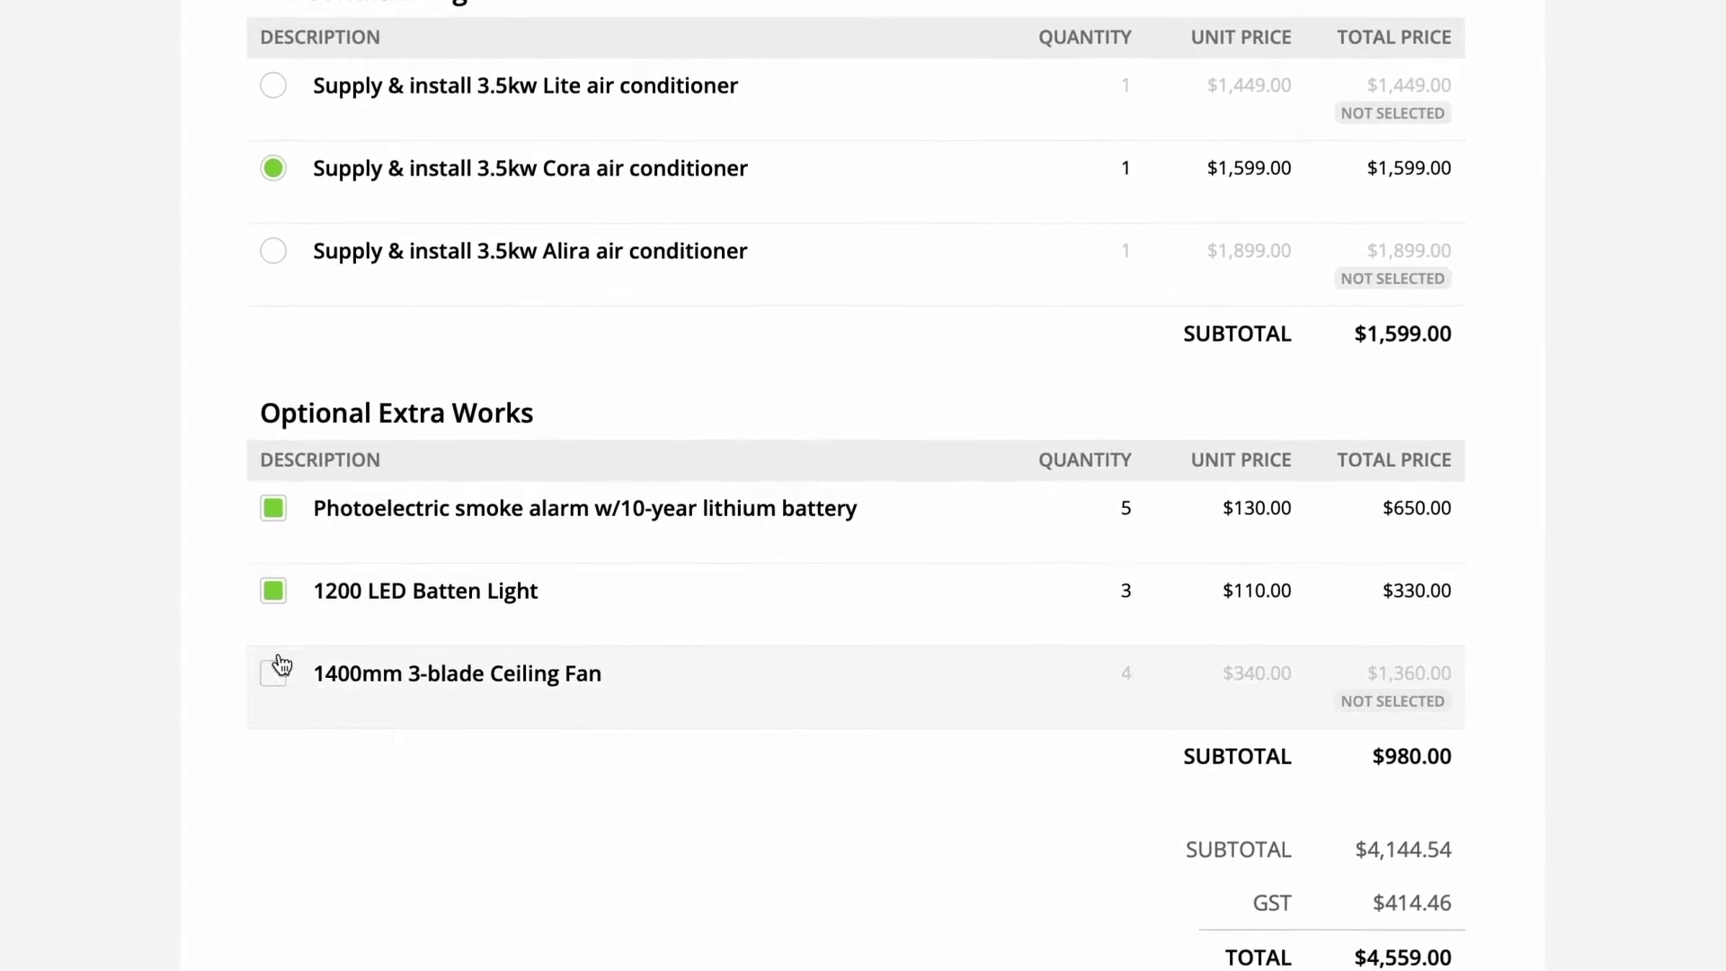
{"action": "left_click", "coordinate": [275, 687]}
{"action": "left_click", "coordinate": [275, 687]}
{"action": "left_click", "coordinate": [275, 586]}
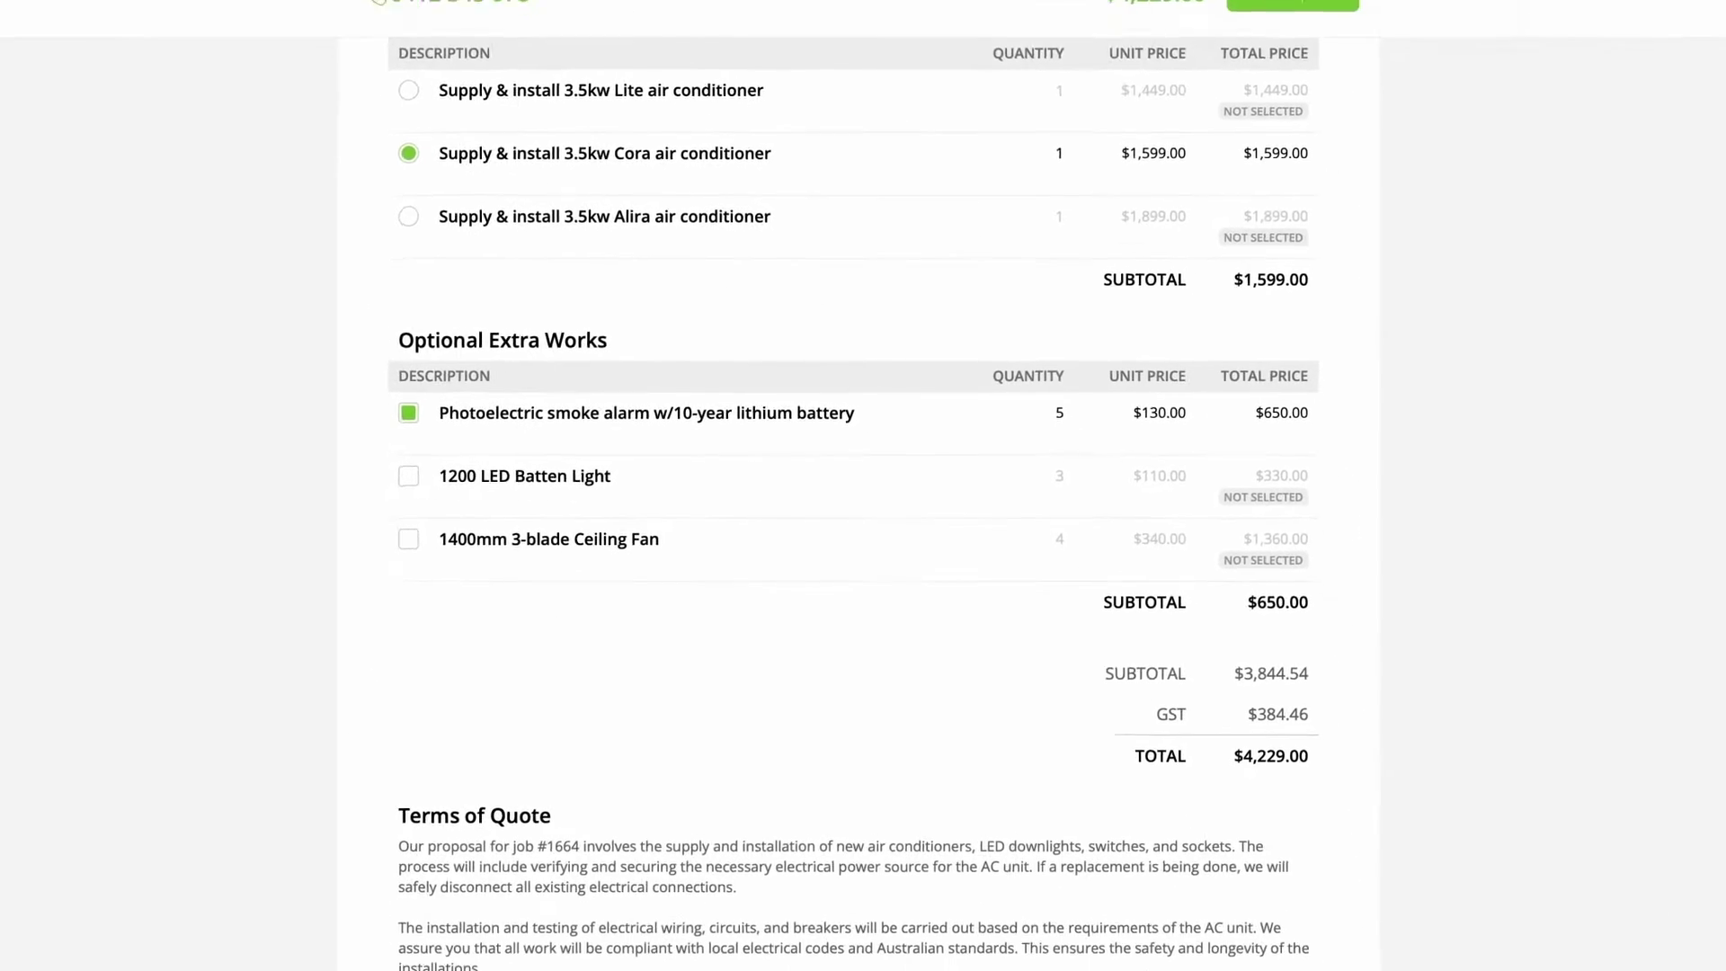
{"action": "left_click_drag", "start_coordinate": [1669, 616], "coordinate": [1663, 515]}
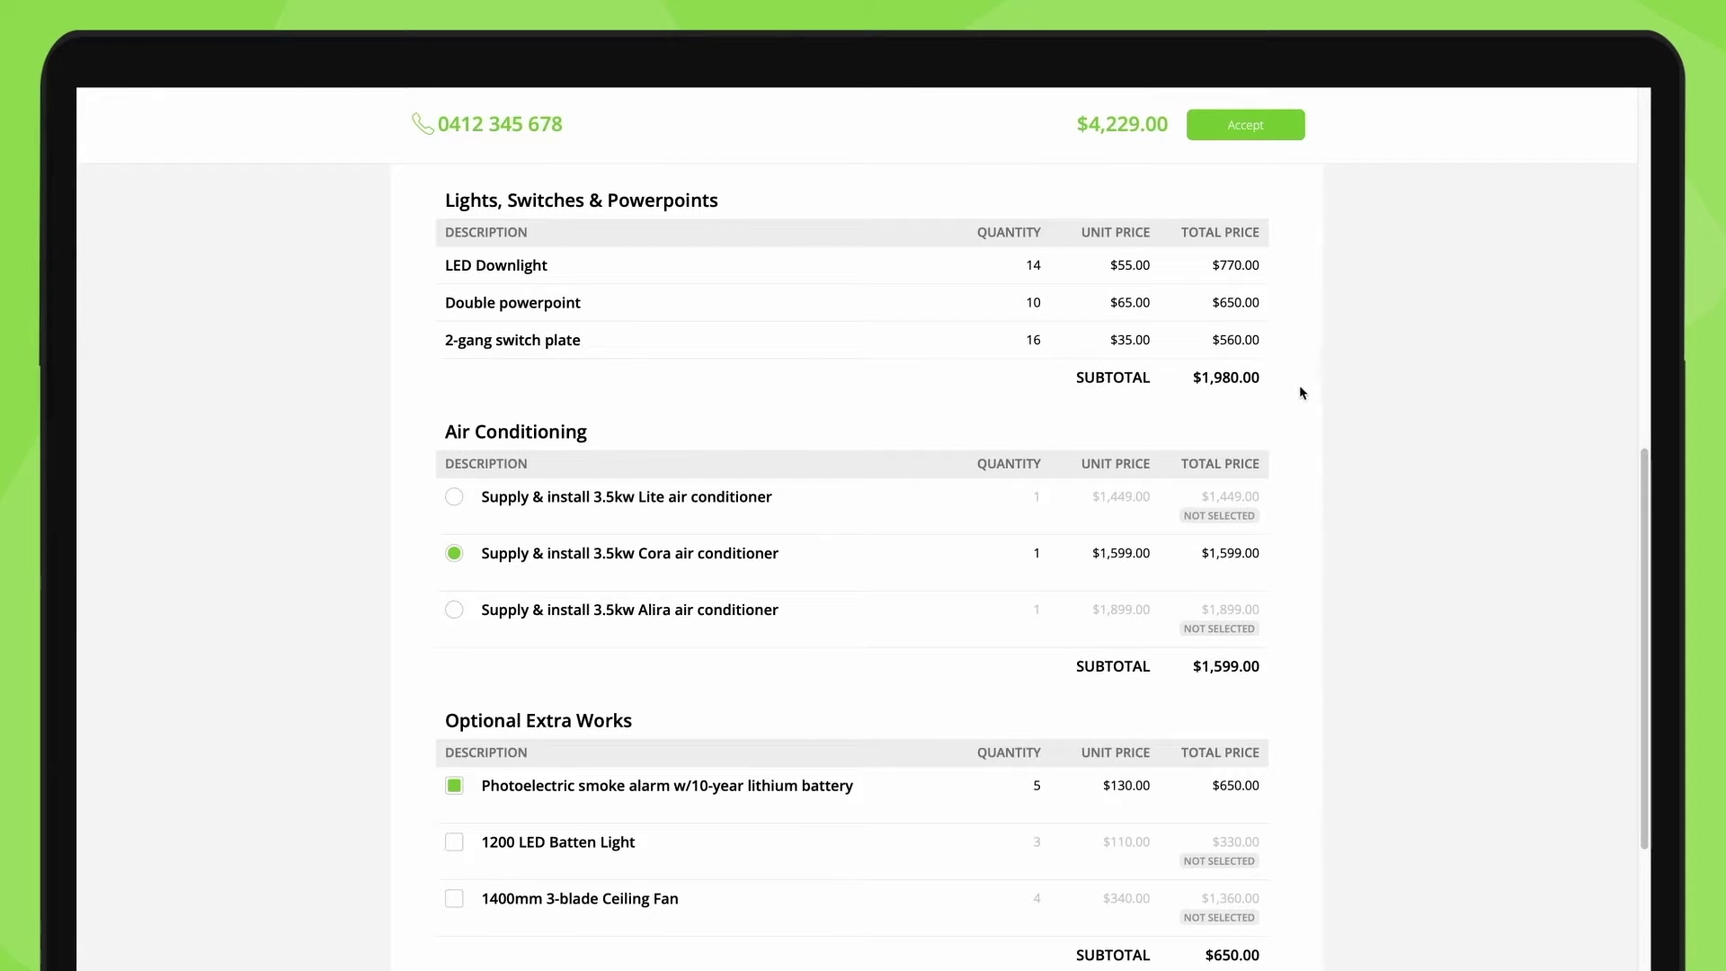
{"action": "mouse_move", "coordinate": [1645, 604]}
{"action": "left_mouse_down"}
{"action": "mouse_move", "coordinate": [1647, 704]}
{"action": "mouse_move", "coordinate": [1647, 636]}
{"action": "left_mouse_up"}
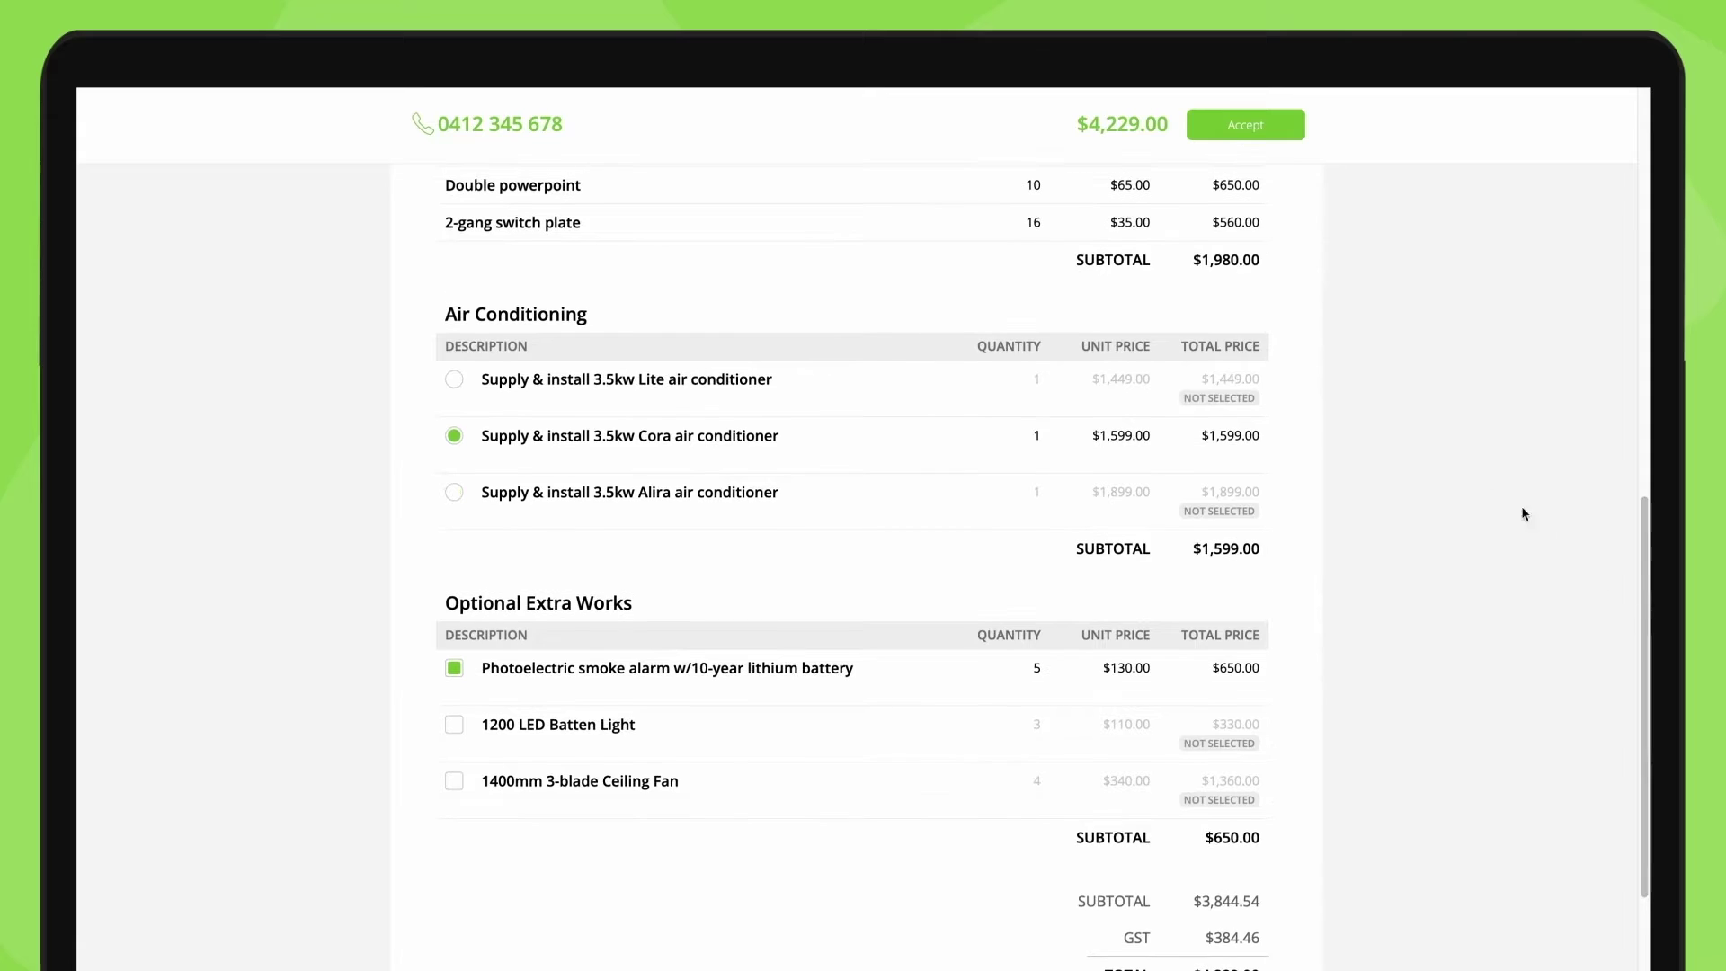
- Accept proposal #1664 and confirm the acceptance
{"action": "left_click", "coordinate": [1245, 124]}
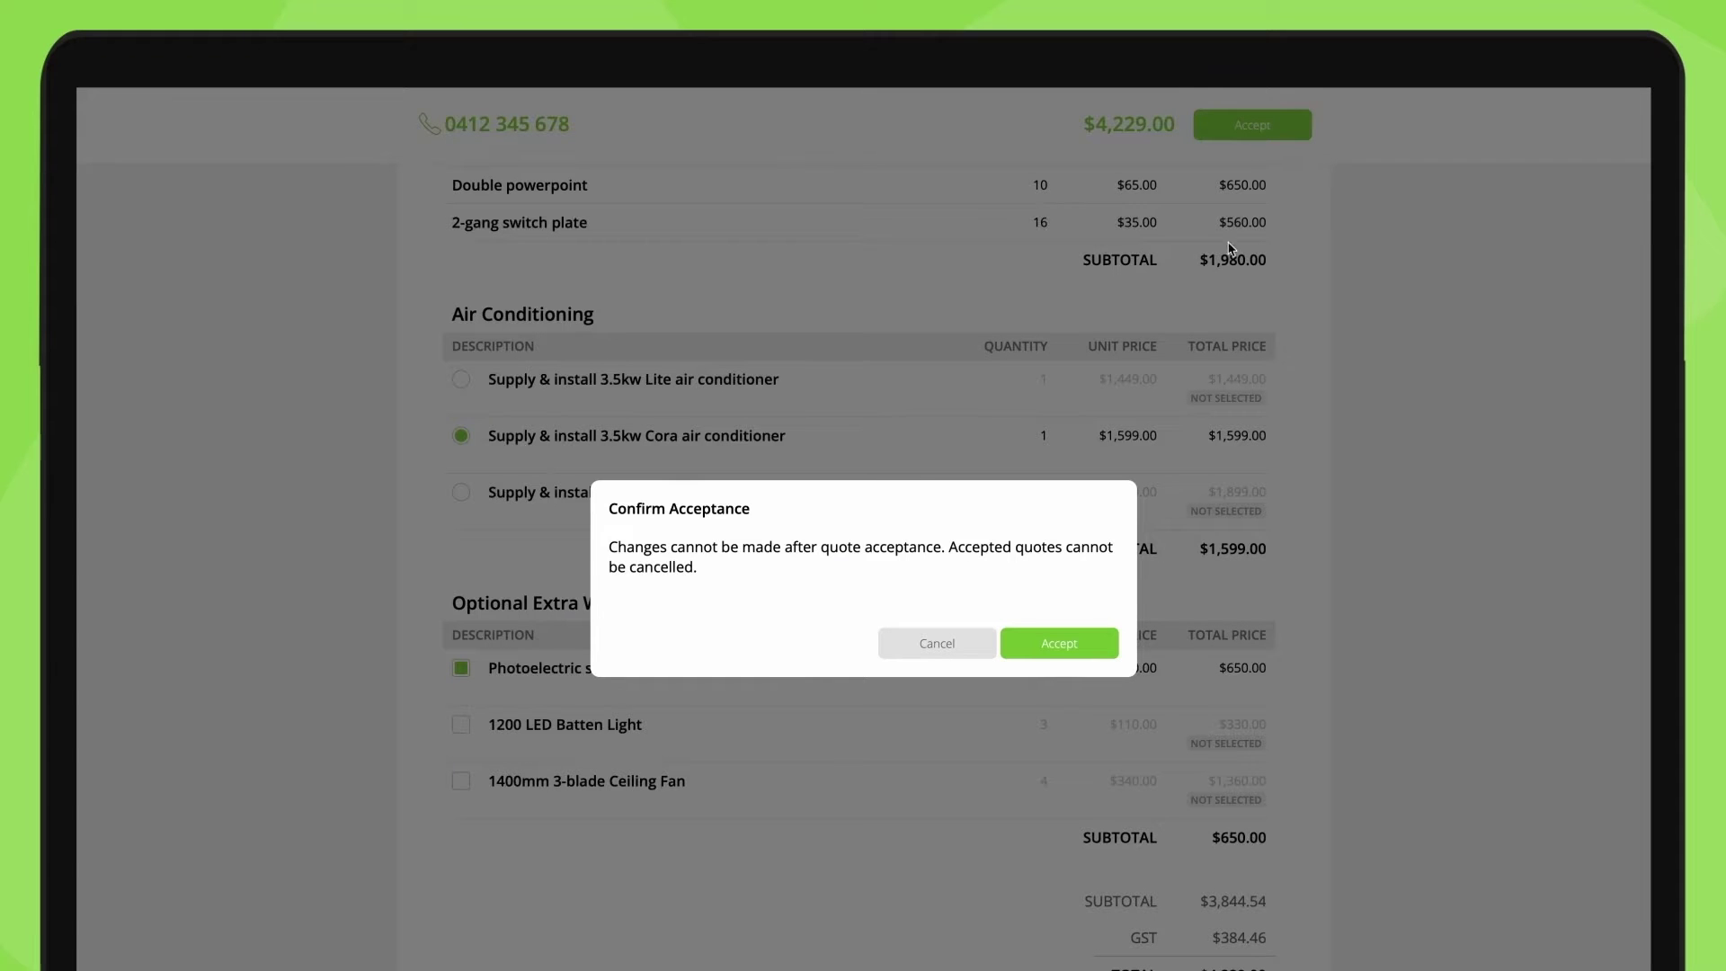
{"action": "left_click", "coordinate": [1050, 649]}
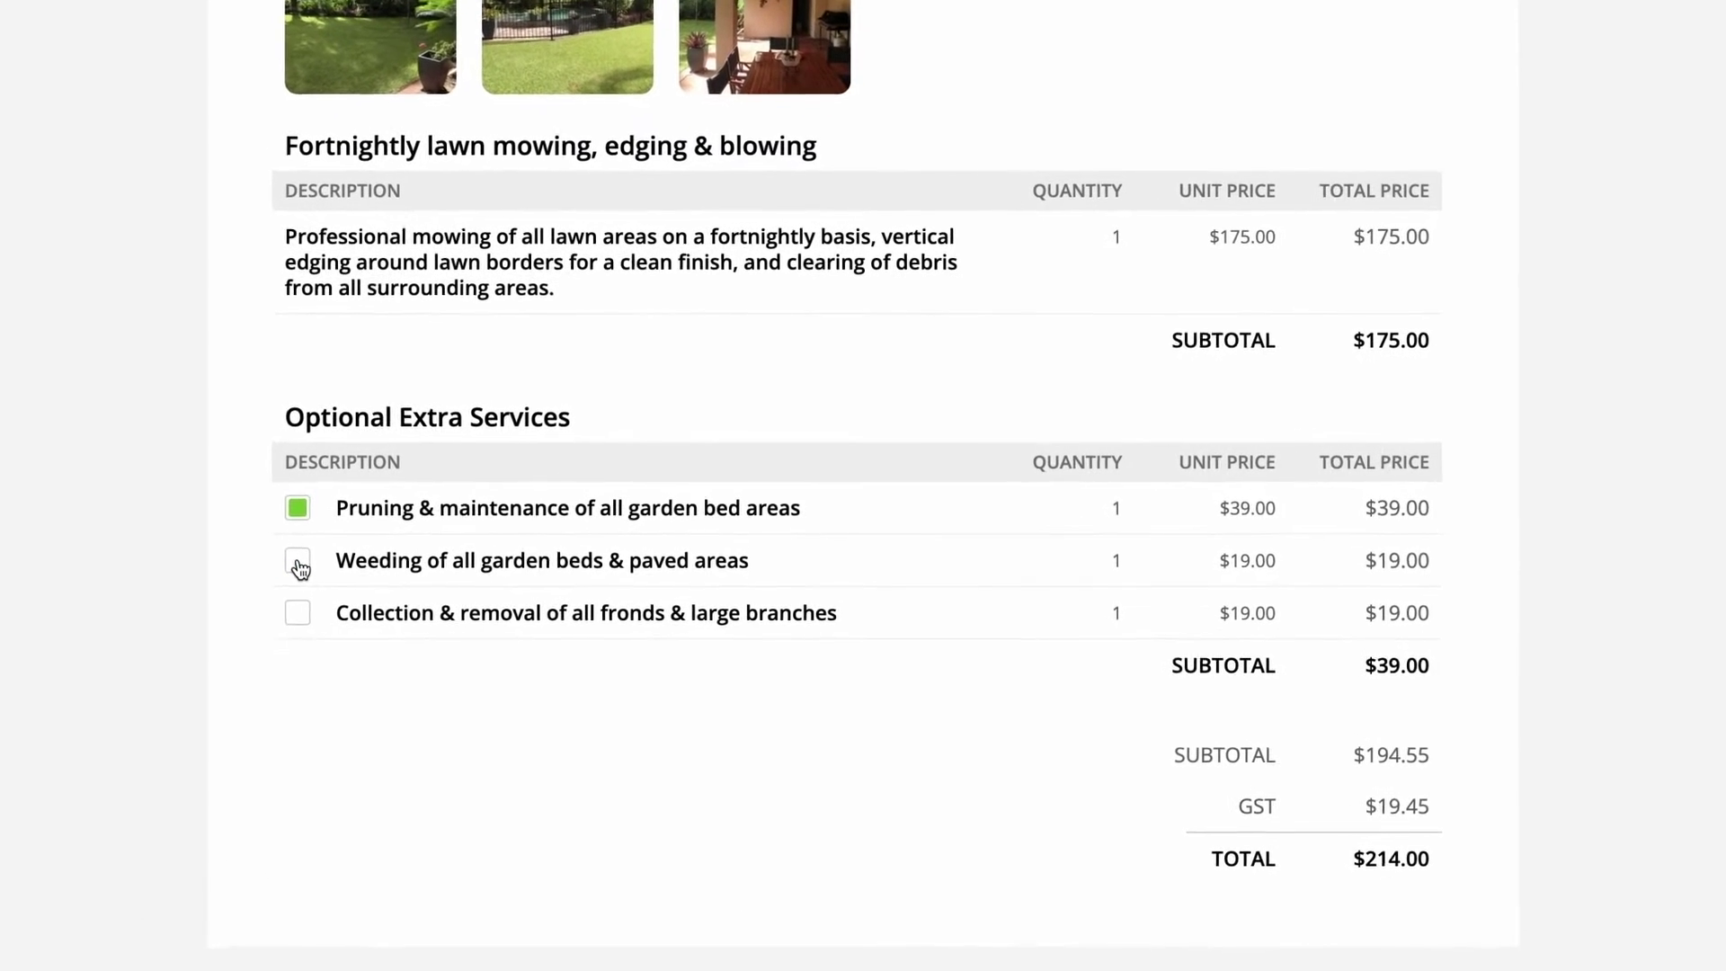
- Add Weeding to the lawn-mowing proposal's optional services and scroll through the proposal
{"action": "left_click", "coordinate": [298, 563]}
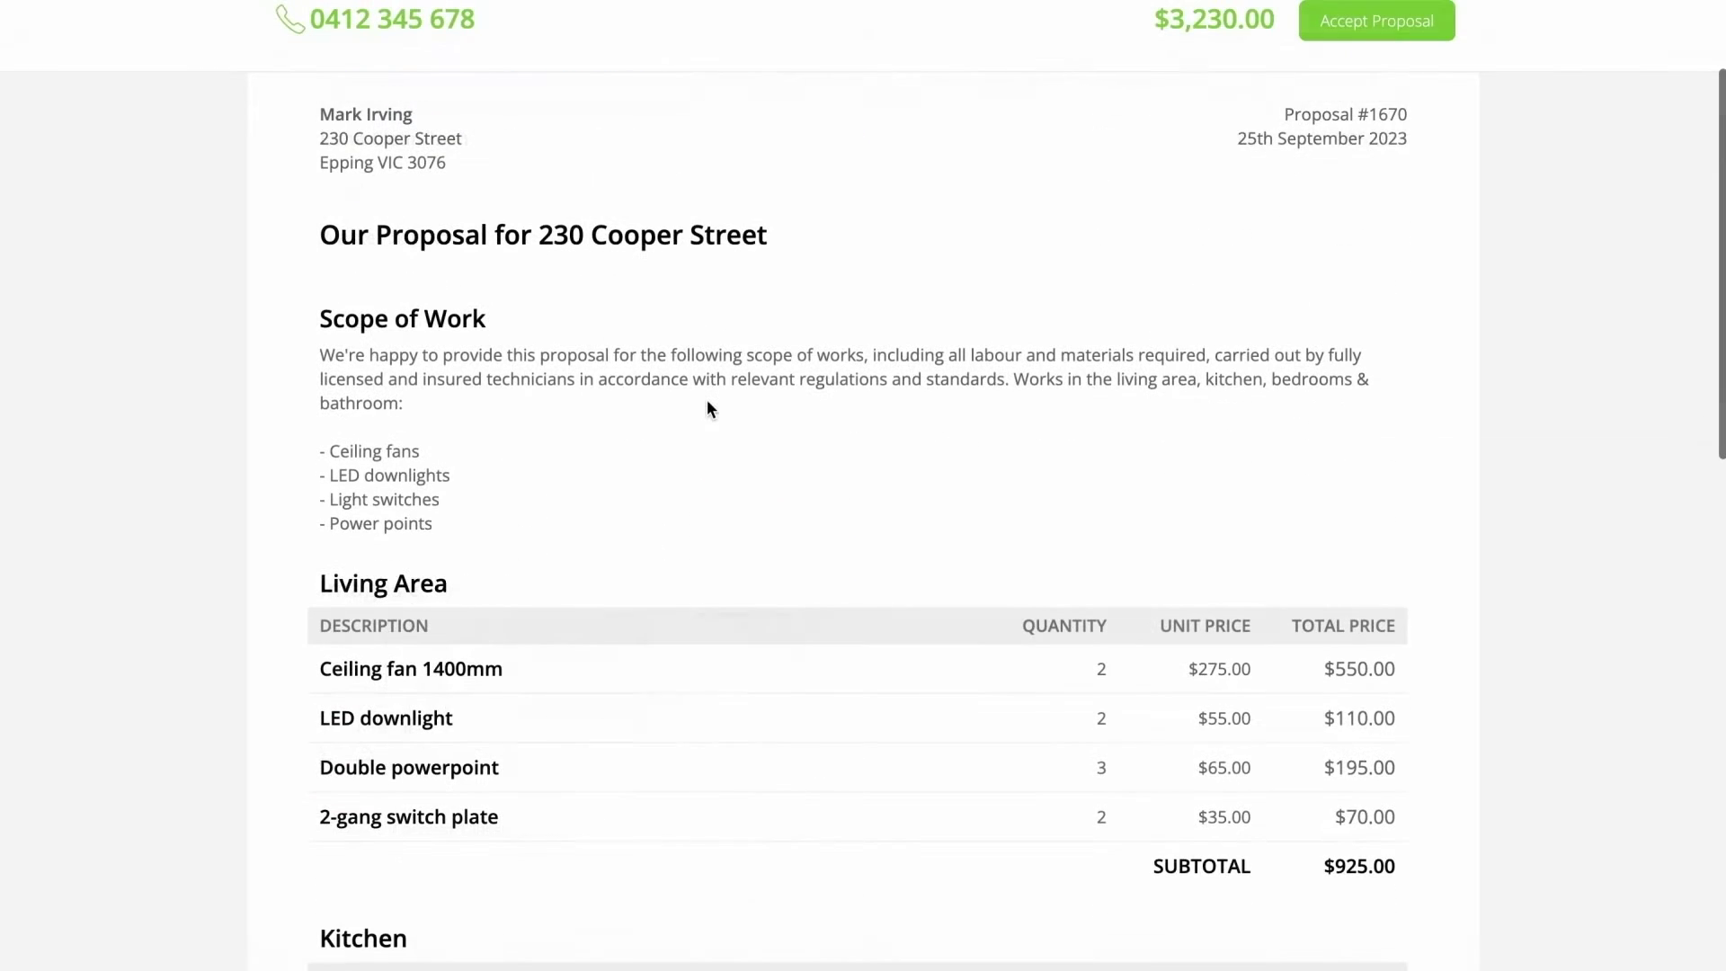
{"action": "scroll", "coordinate": [708, 403], "scroll_direction": "down", "scroll_amount": 5}
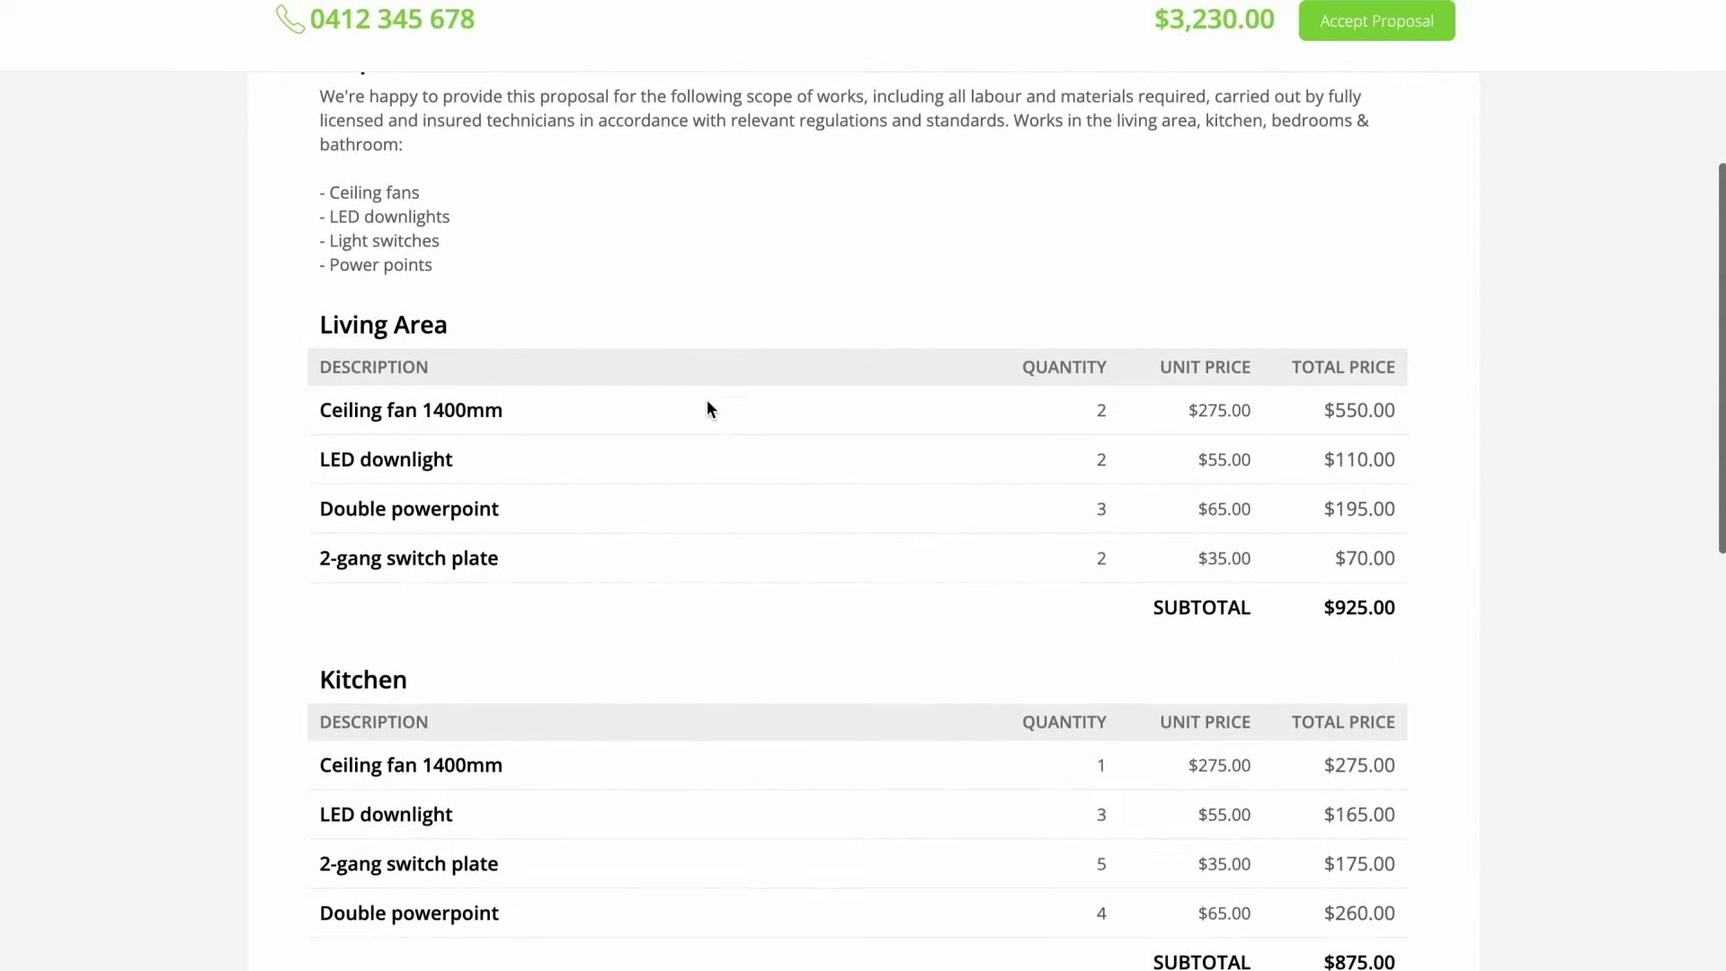
{"action": "scroll", "coordinate": [706, 409], "scroll_direction": "down", "scroll_amount": 5}
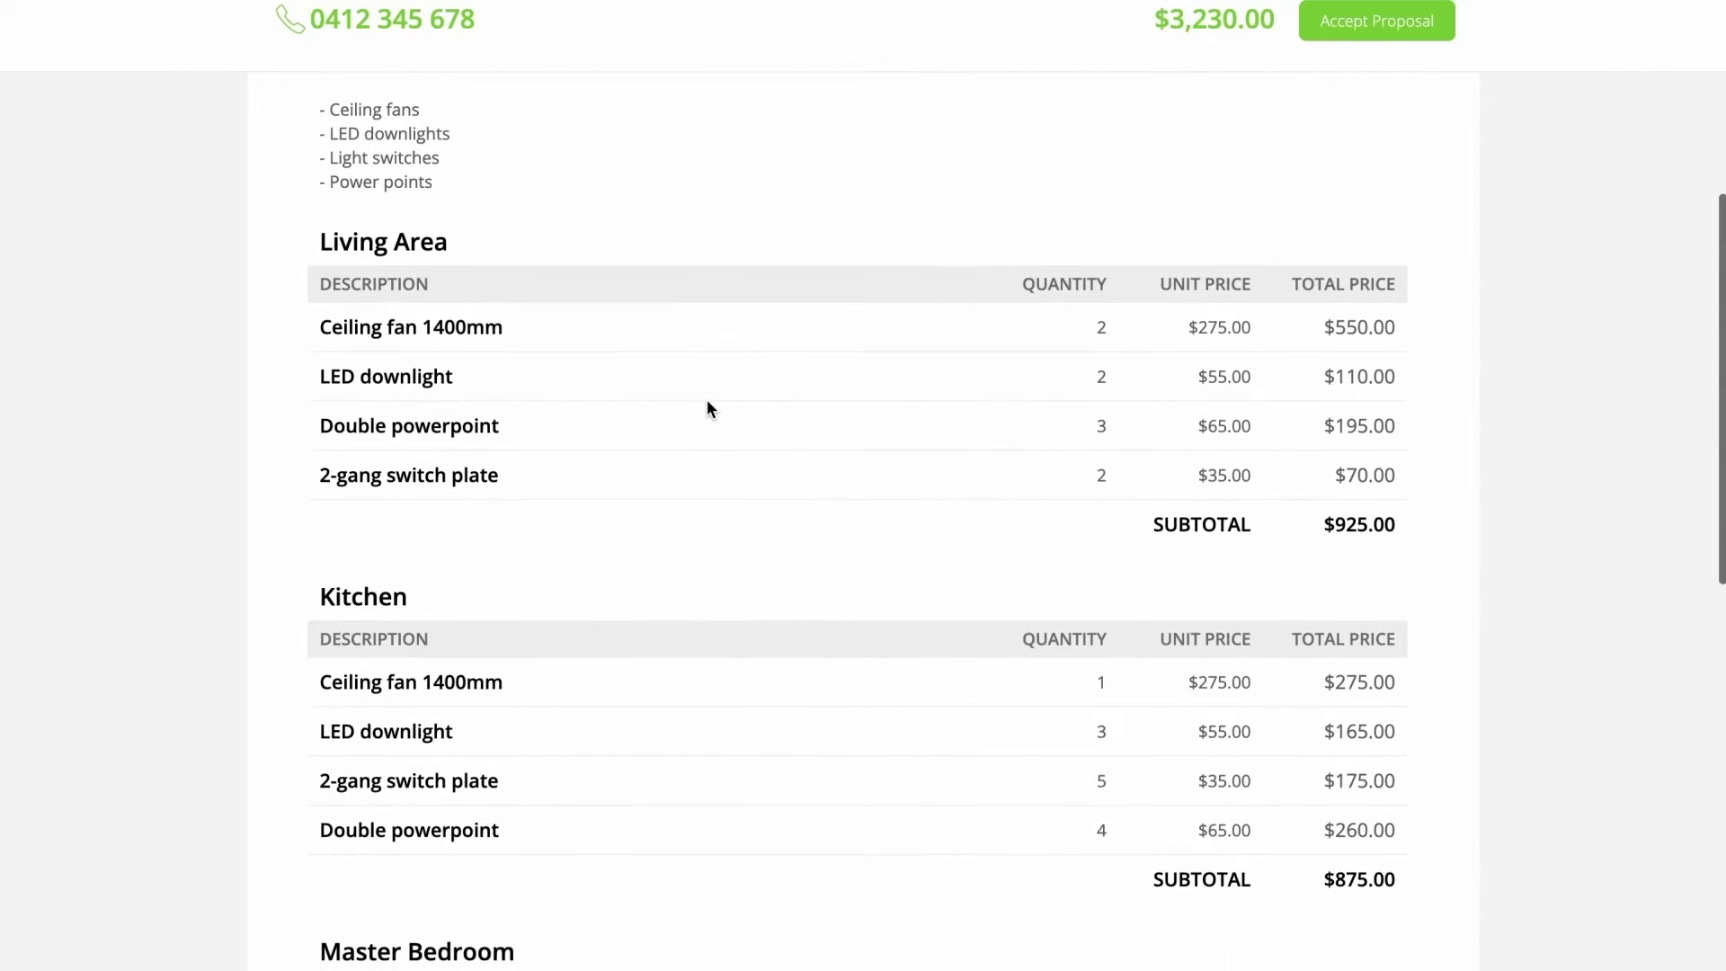
{"action": "scroll", "coordinate": [706, 409], "scroll_direction": "down", "scroll_amount": 5}
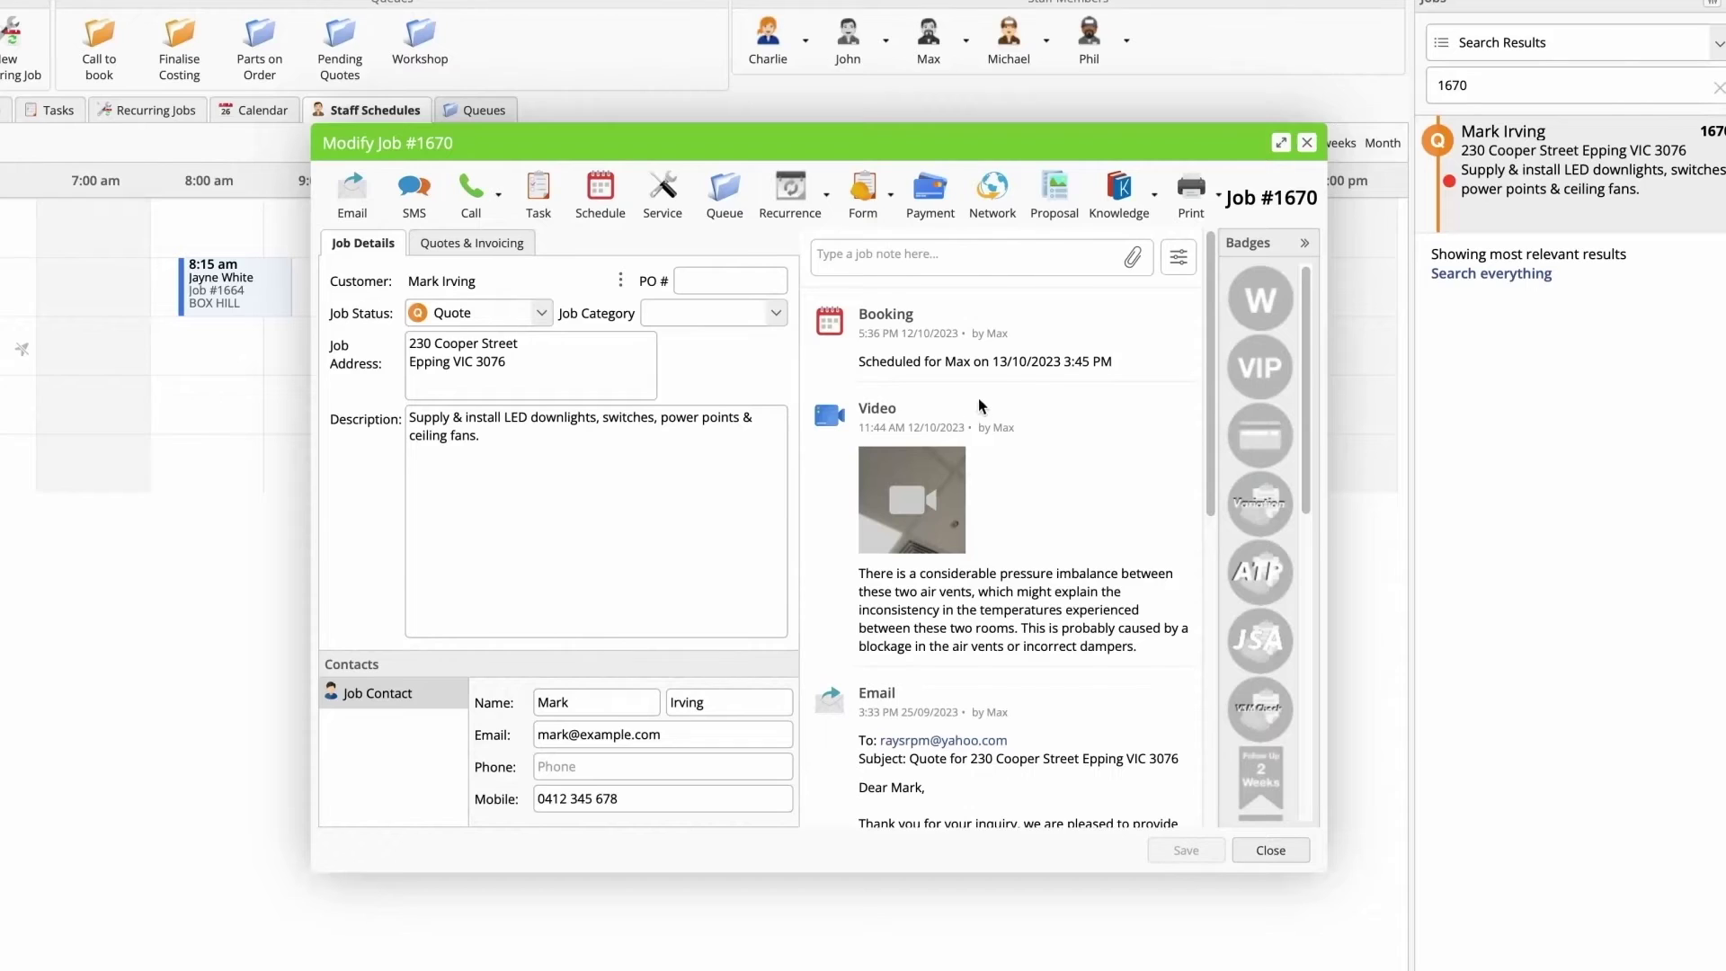
- Create job #1670's proposal from a saved quote template and review the $2,479.00 result
{"action": "left_click", "coordinate": [1057, 194]}
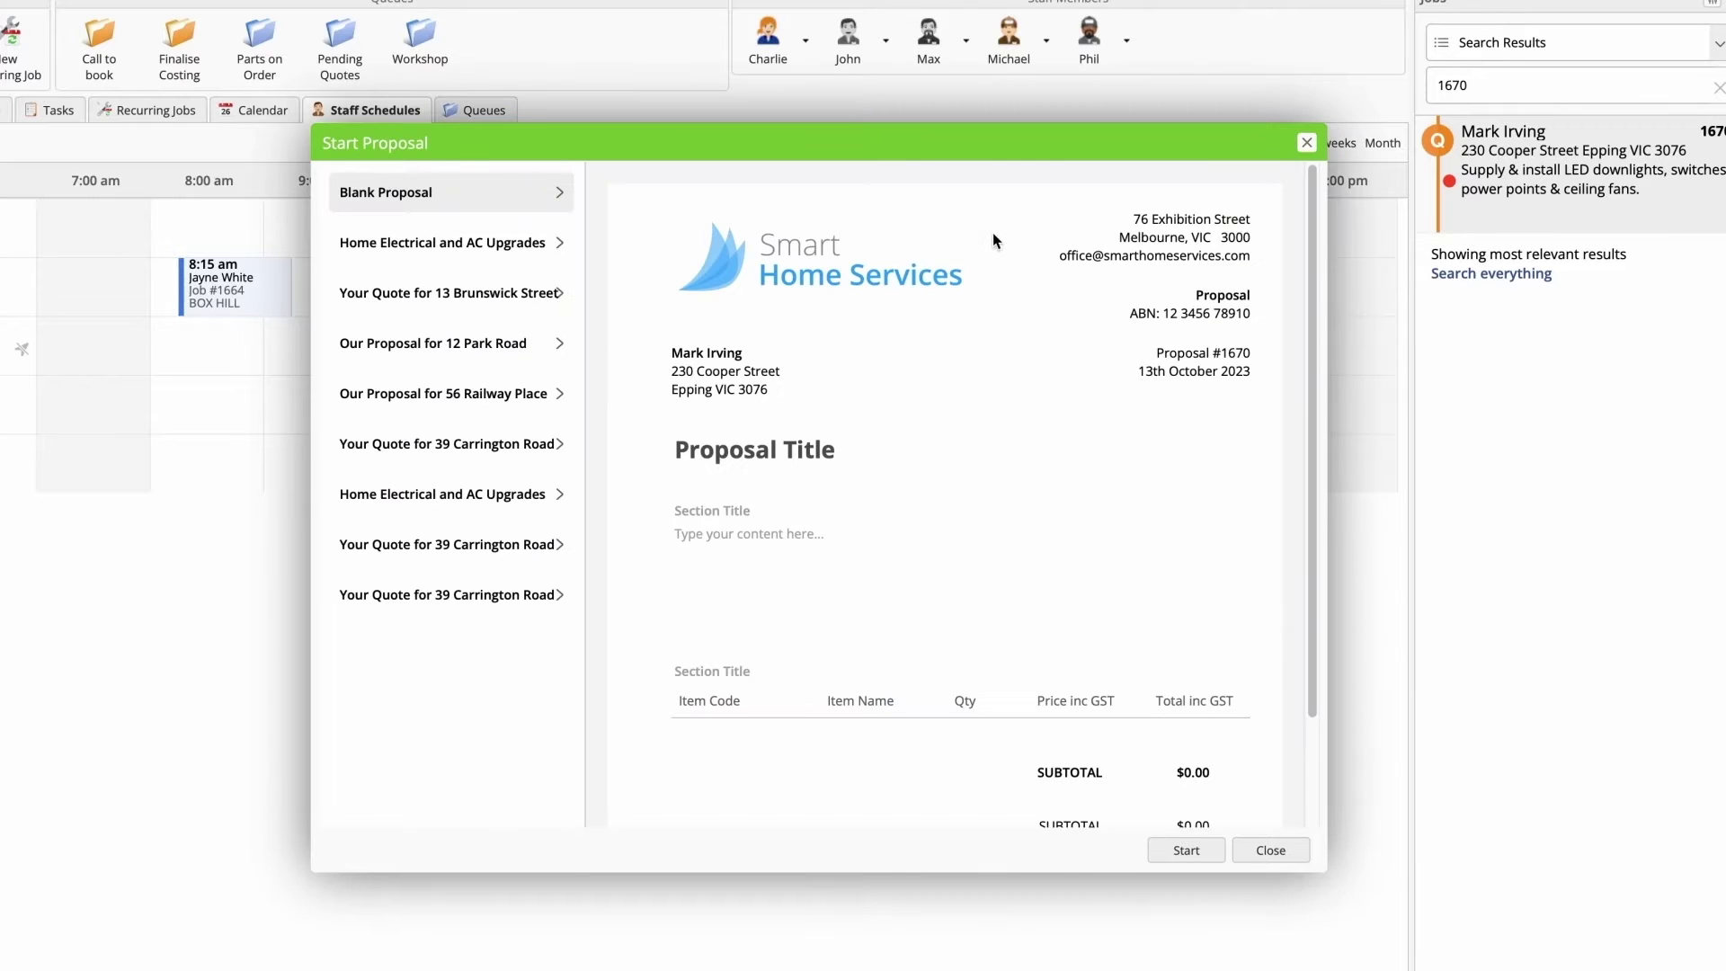
{"action": "left_click", "coordinate": [449, 454]}
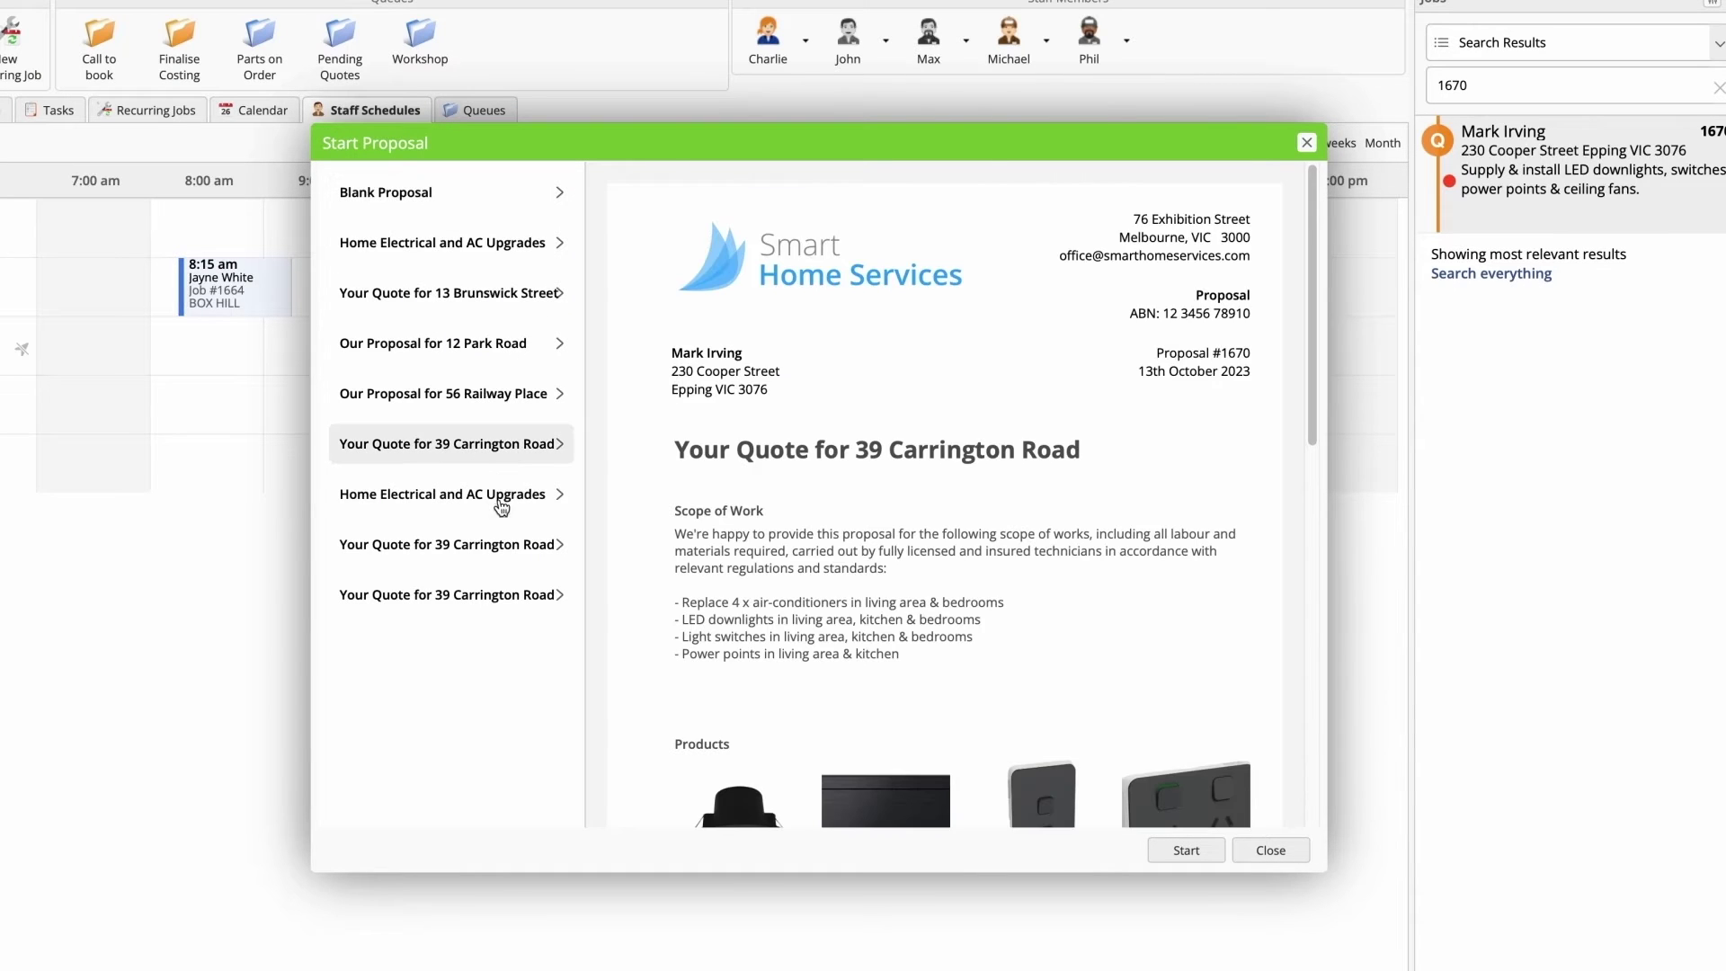
{"action": "scroll", "coordinate": [951, 446], "scroll_direction": "down", "scroll_amount": 5}
{"action": "scroll", "coordinate": [1041, 413], "scroll_direction": "down", "scroll_amount": 3}
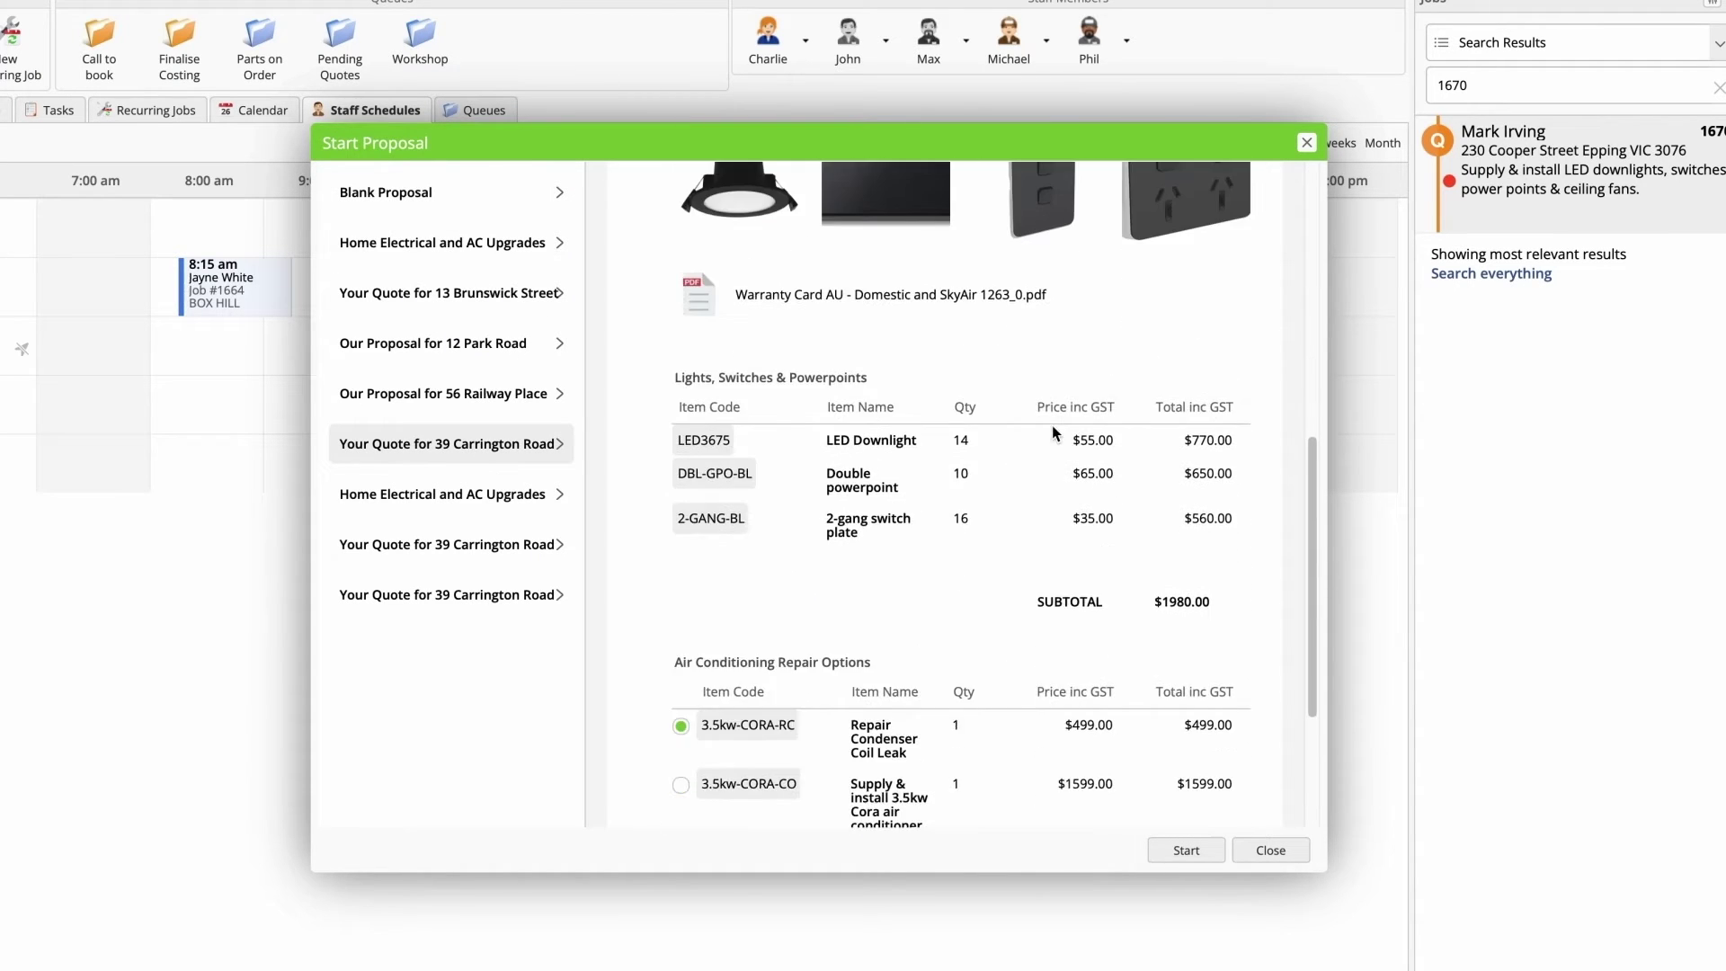
{"action": "scroll", "coordinate": [1046, 432], "scroll_direction": "up", "scroll_amount": 15}
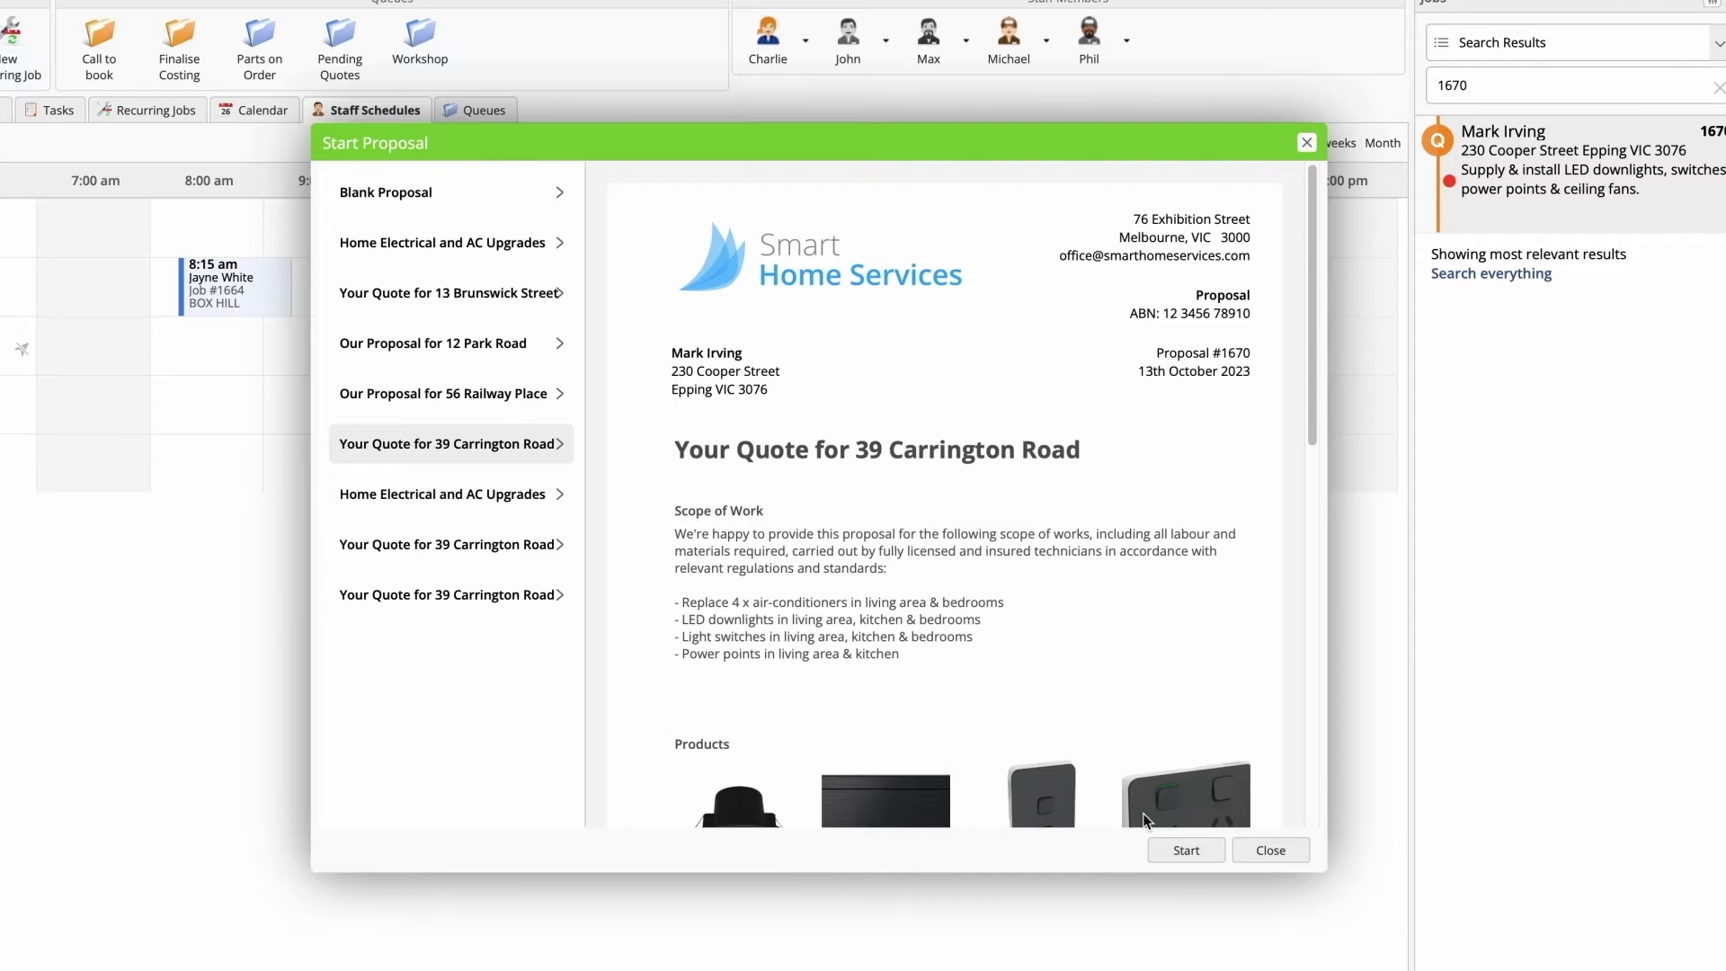
{"action": "left_click", "coordinate": [1186, 850]}
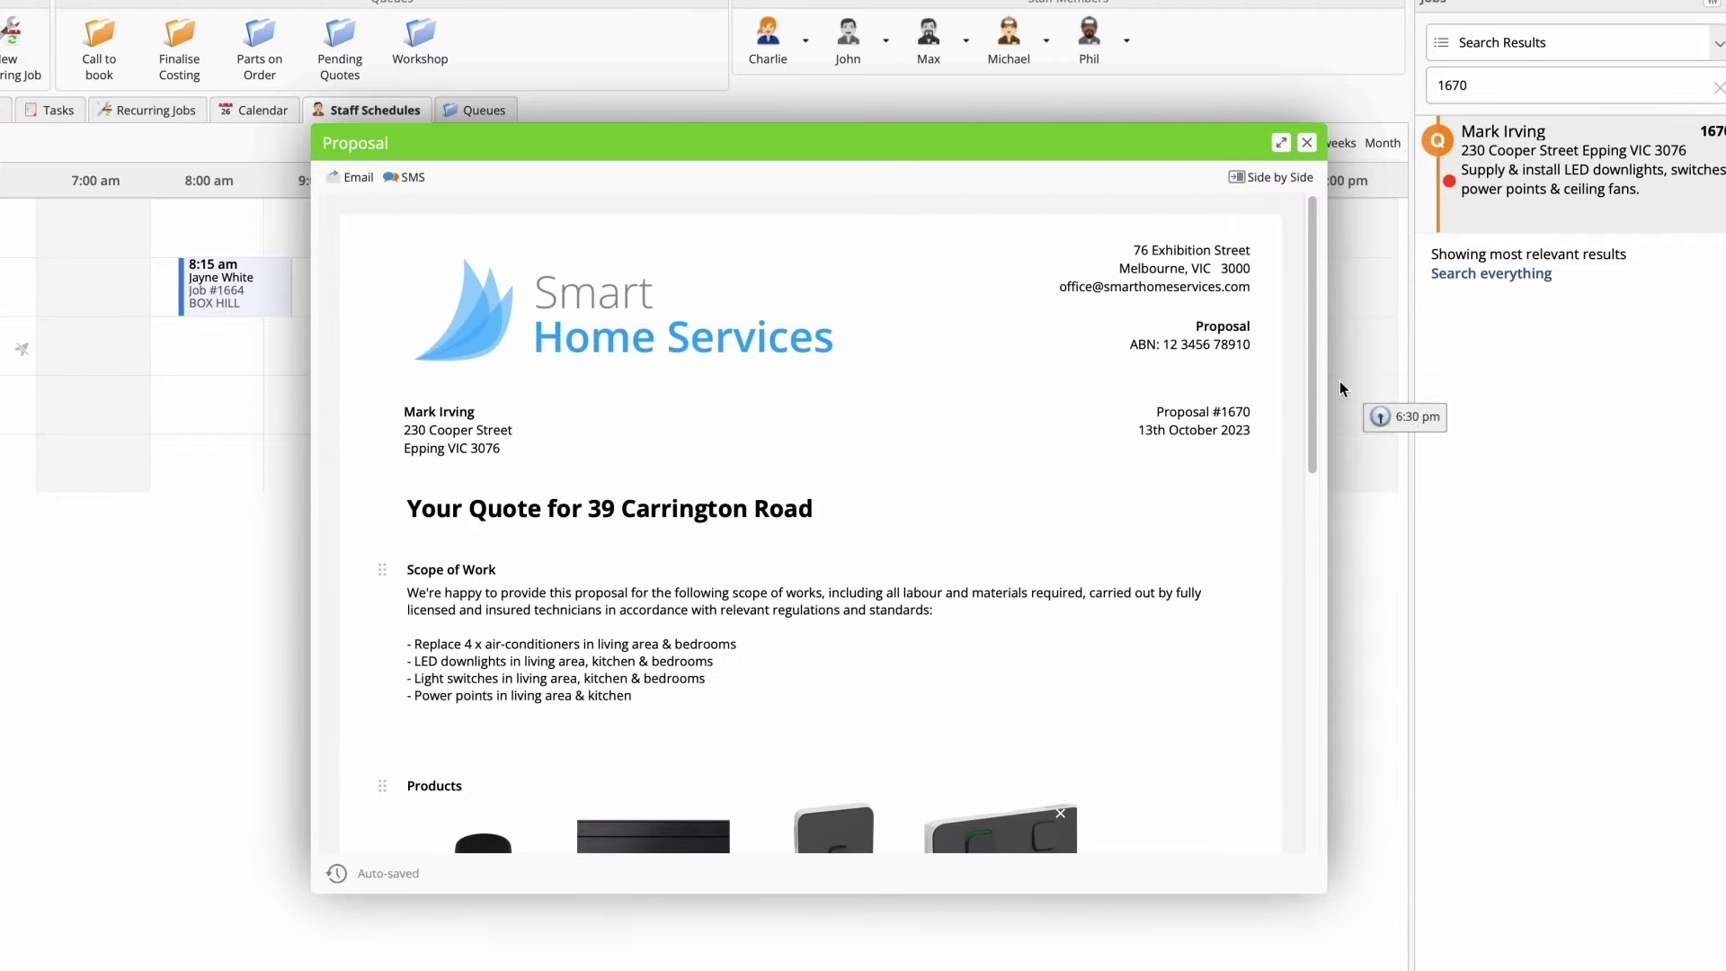
{"action": "scroll", "coordinate": [1311, 403], "scroll_direction": "down", "scroll_amount": 2}
{"action": "left_click_drag", "start_coordinate": [1311, 403], "coordinate": [1259, 770]}
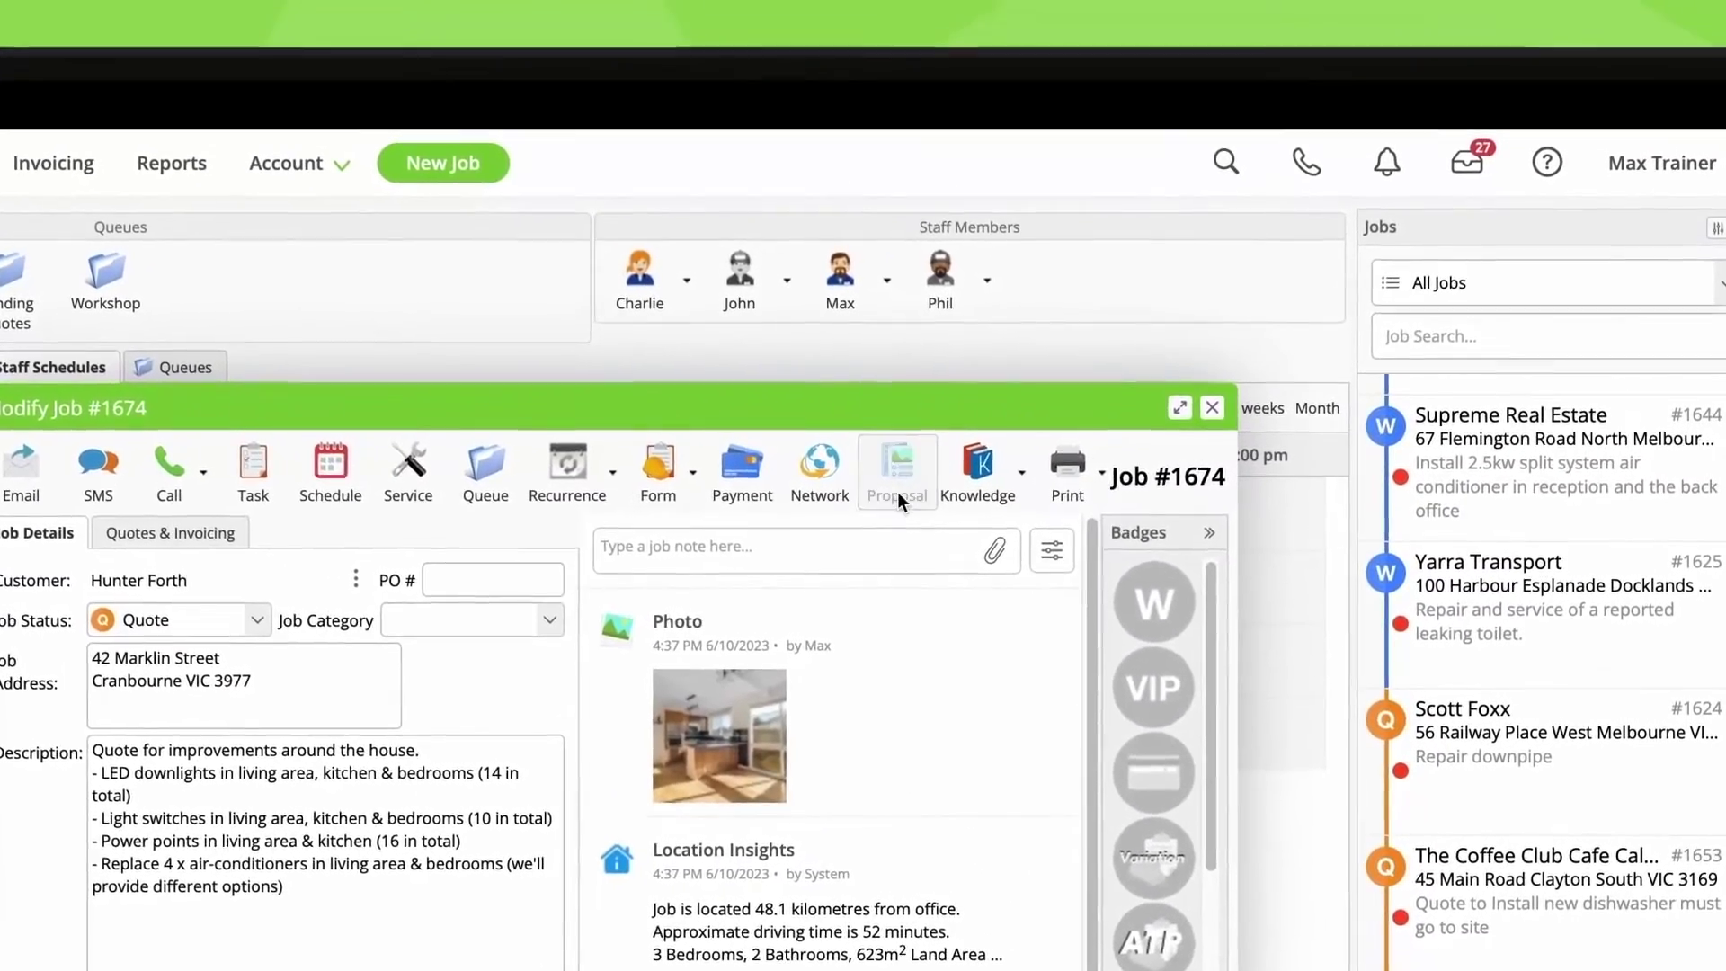
- Start a blank proposal for job #1674 and maximise the proposal editor
{"action": "left_click", "coordinate": [897, 467]}
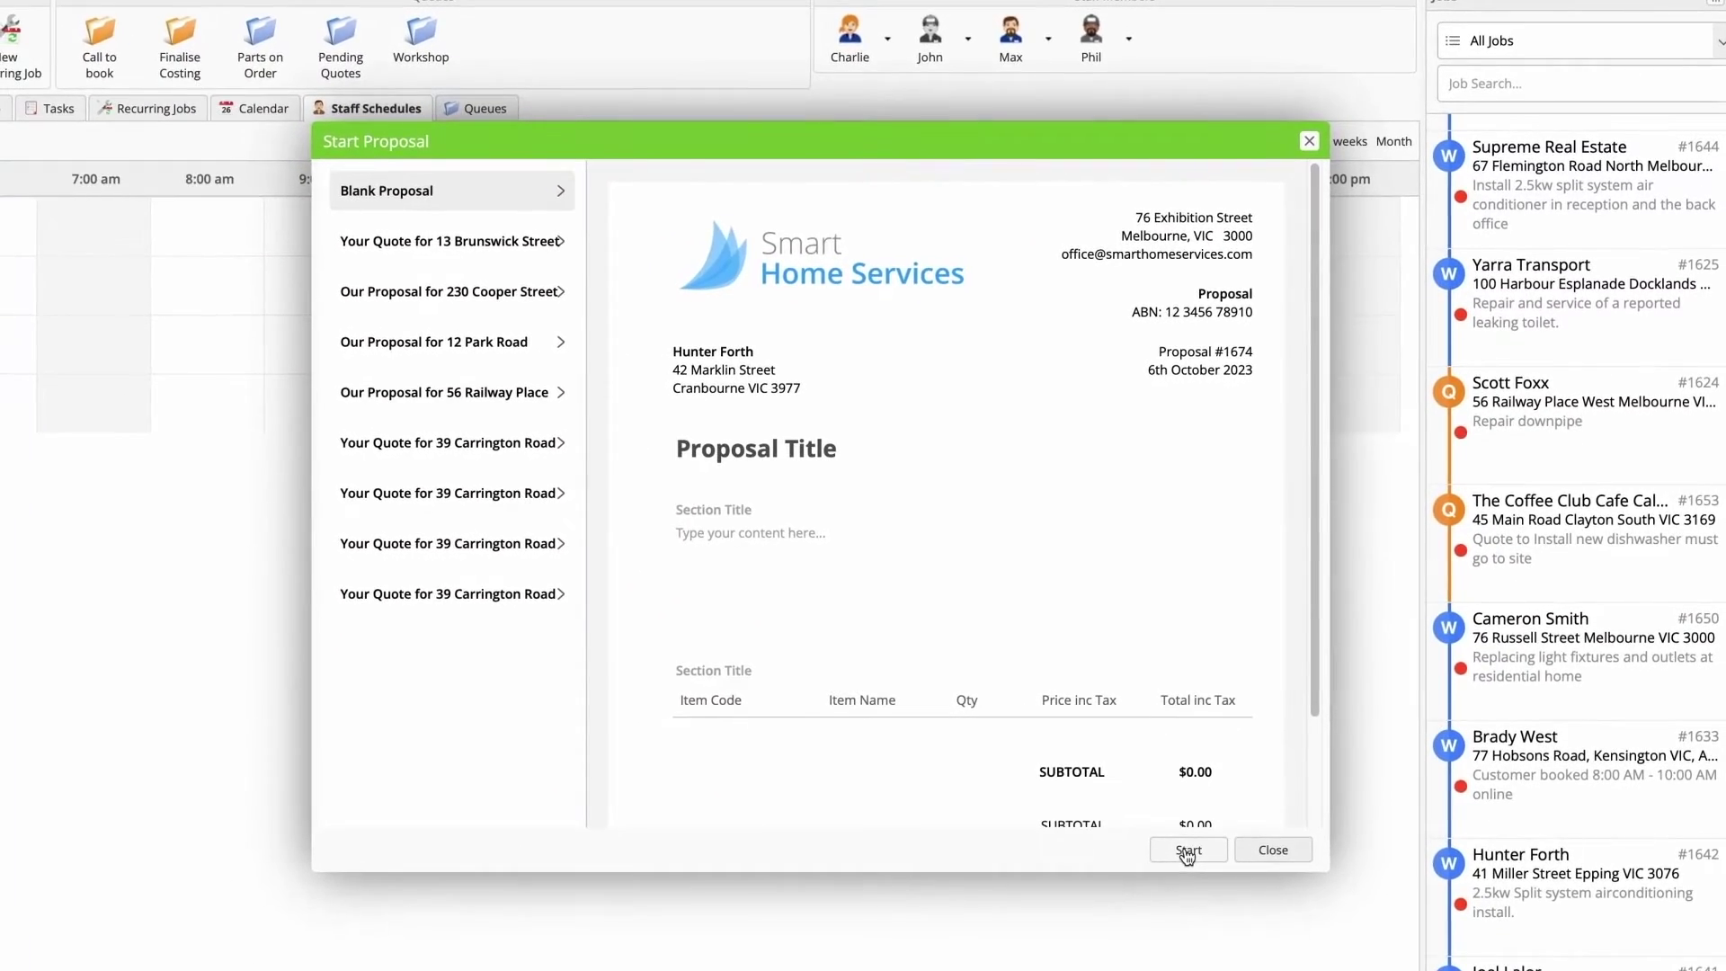
{"action": "left_click", "coordinate": [1188, 849]}
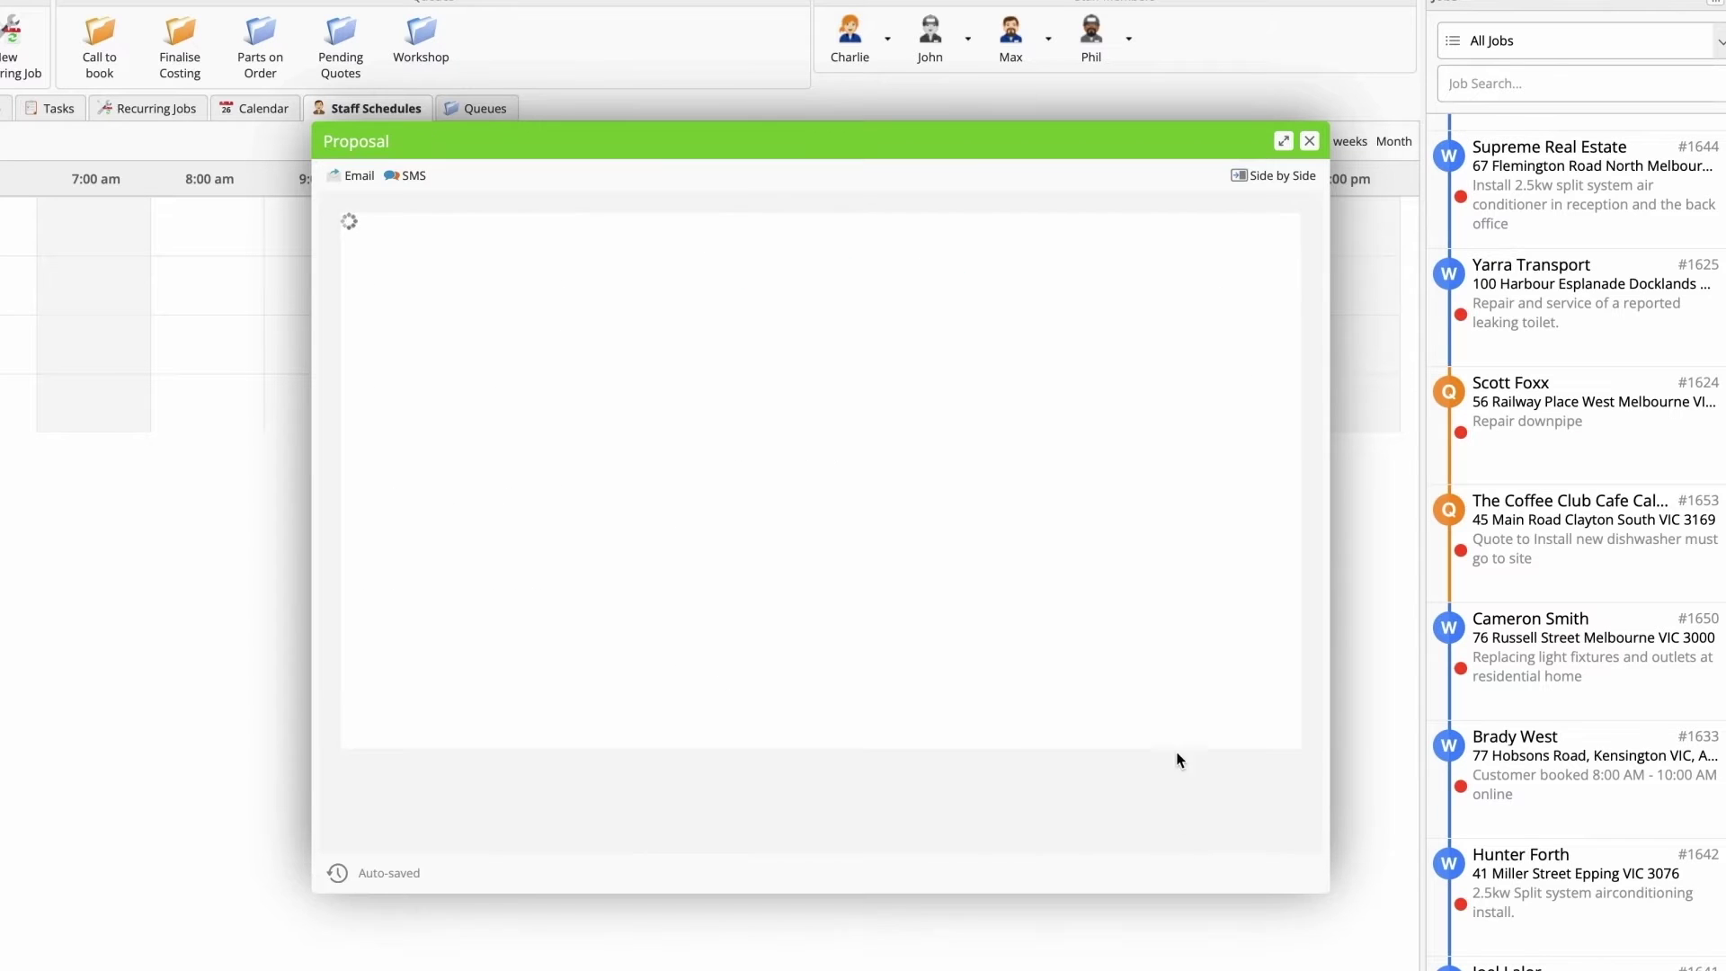
{"action": "left_click", "coordinate": [1291, 137]}
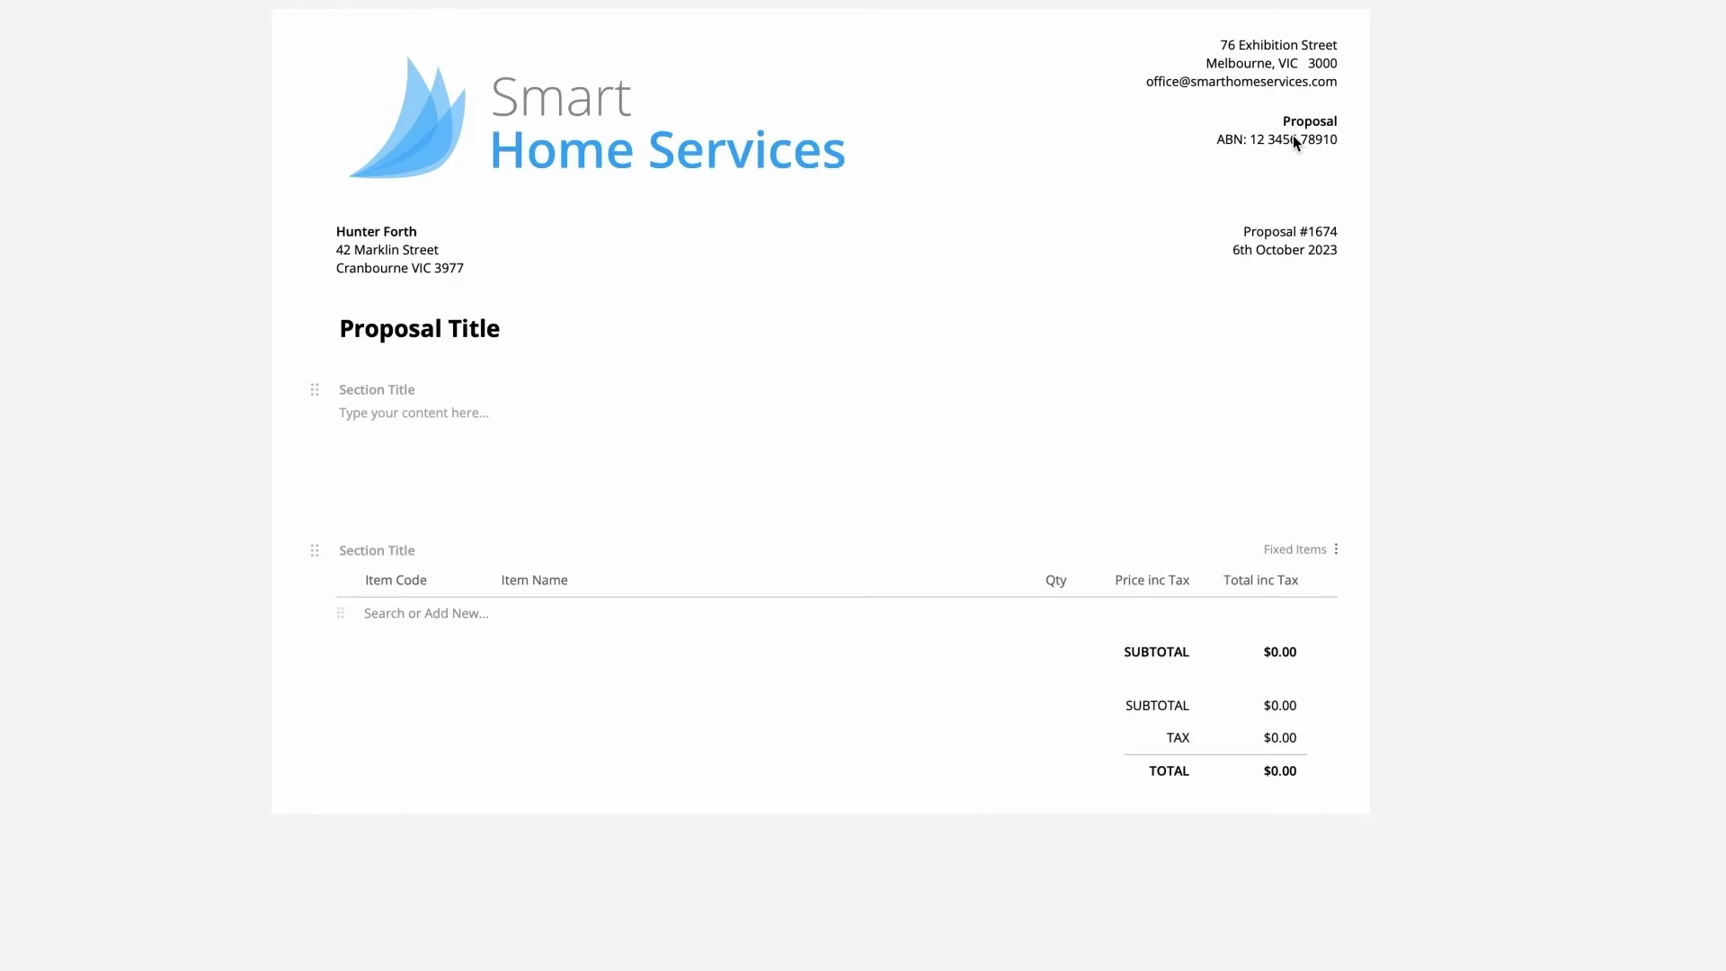
{"action": "left_click", "coordinate": [465, 323]}
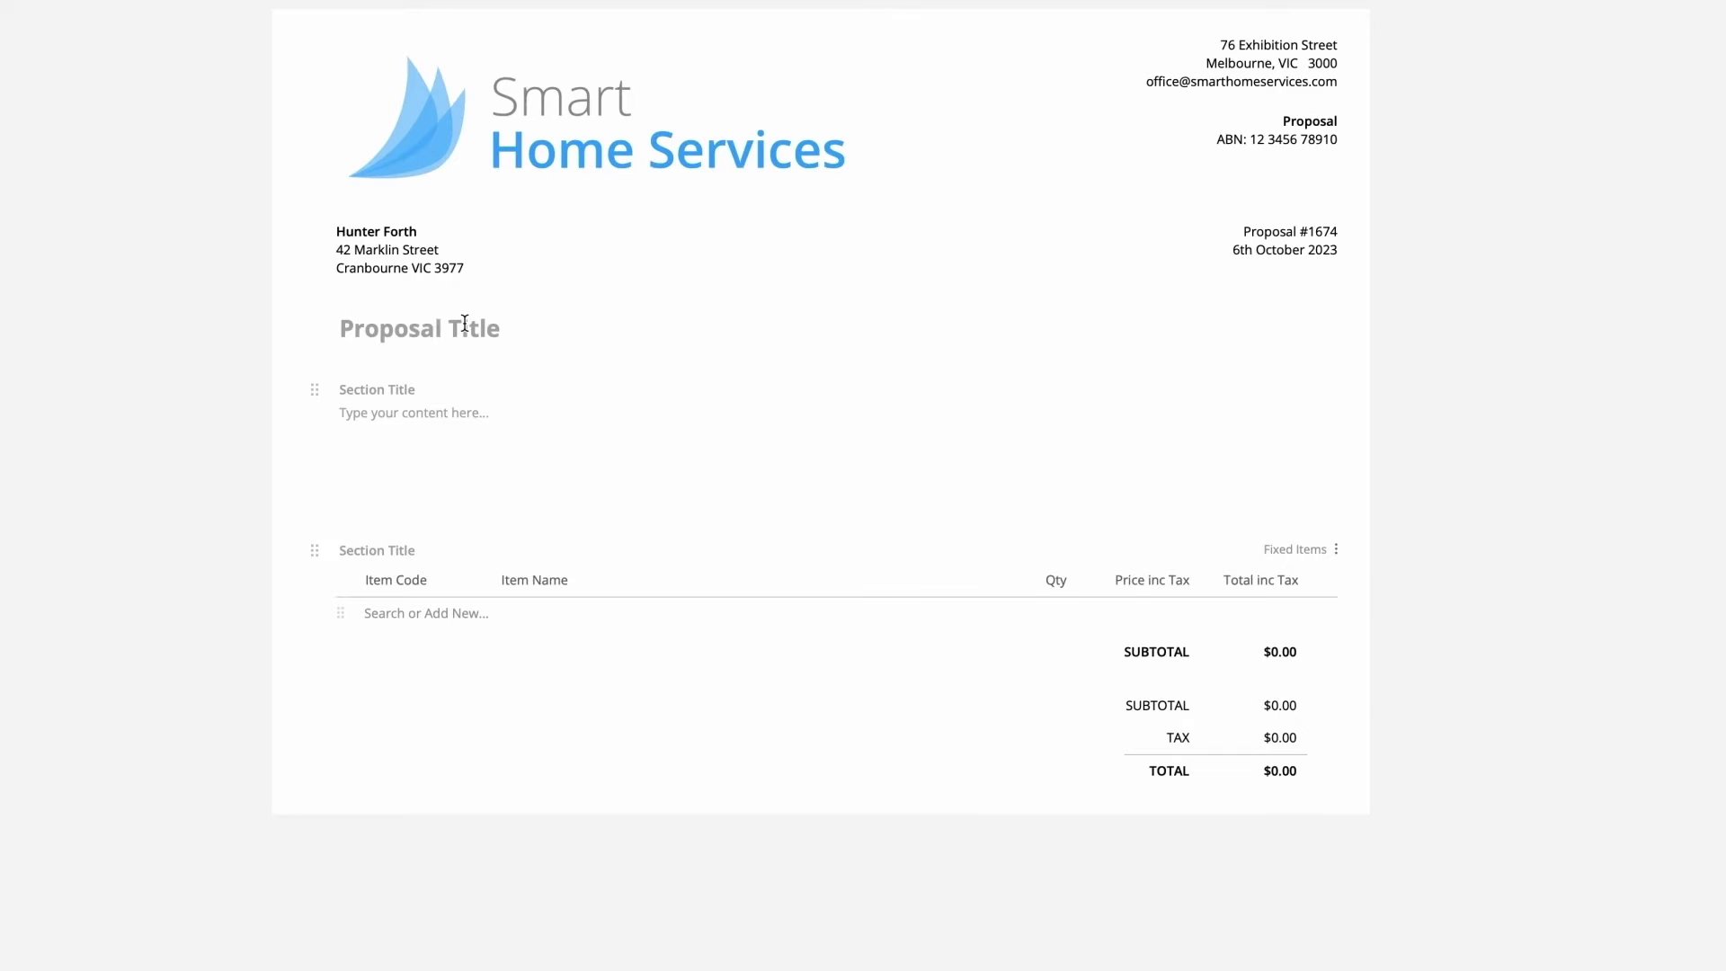
- Title the proposal 'Home Electrical and AC Upgrades' and have AI auto-write the Scope of Work
{"action": "type", "text": "Home Electrical and AC Upgrades"}
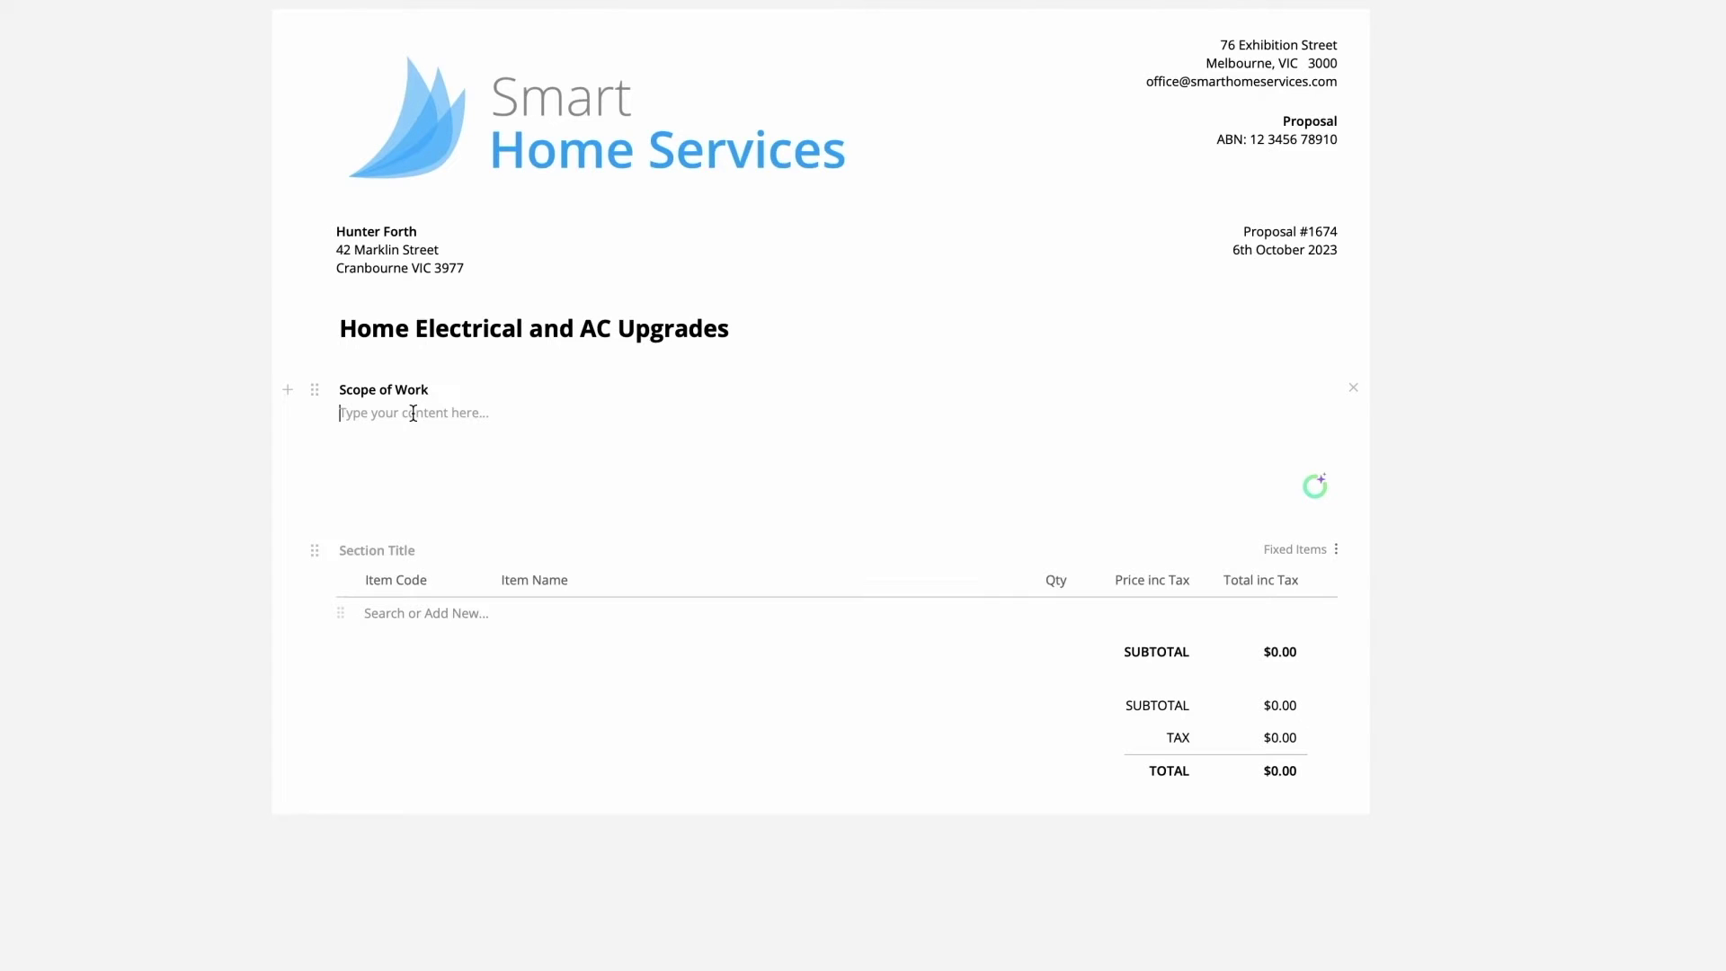
{"action": "left_click", "coordinate": [1315, 486]}
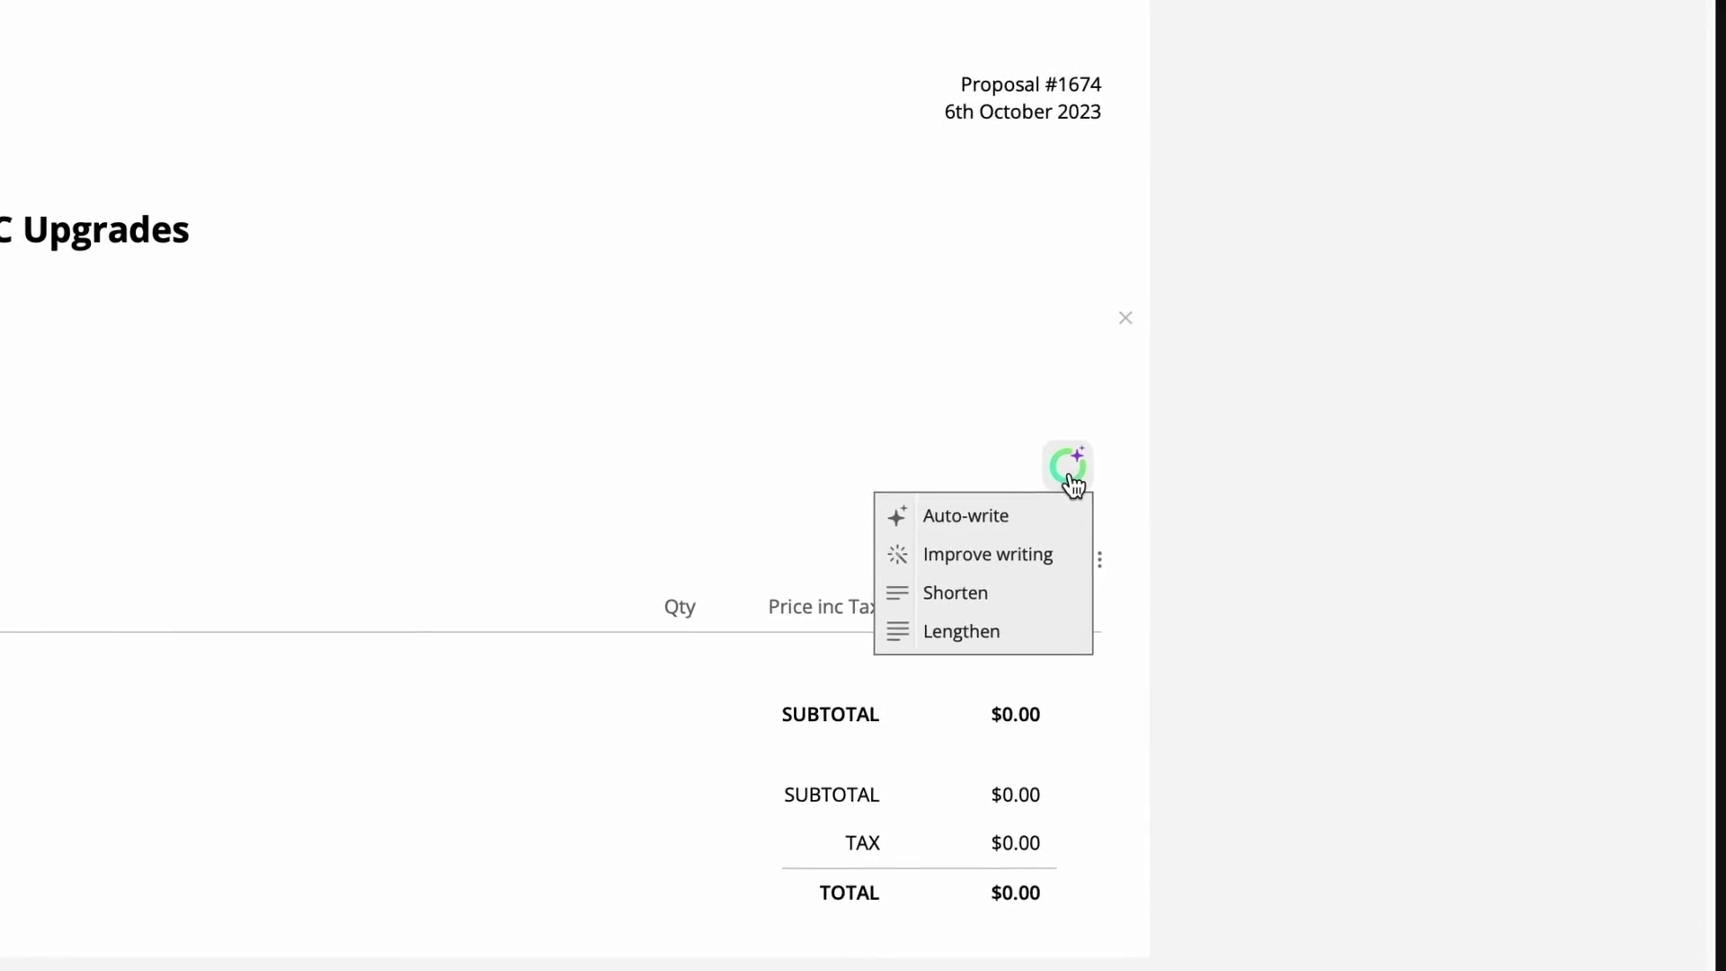
{"action": "left_click", "coordinate": [951, 531]}
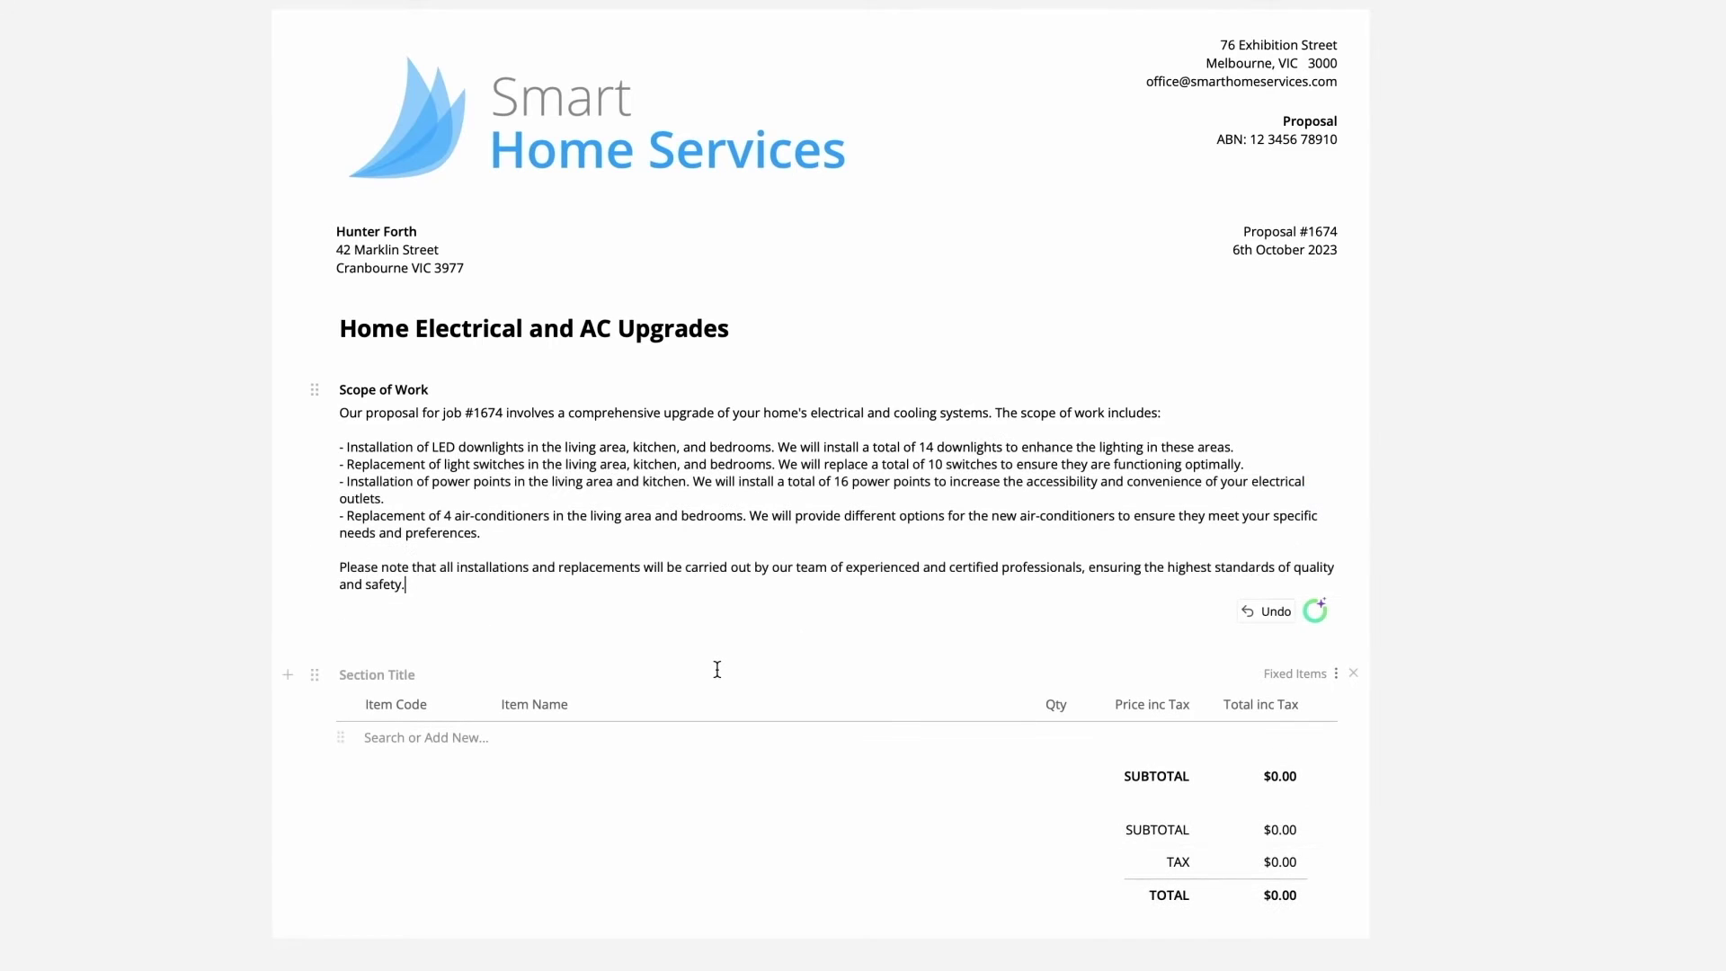
- Add the LED3675 LED light item and begin searching for the double powerpoint
{"action": "left_click", "coordinate": [415, 736]}
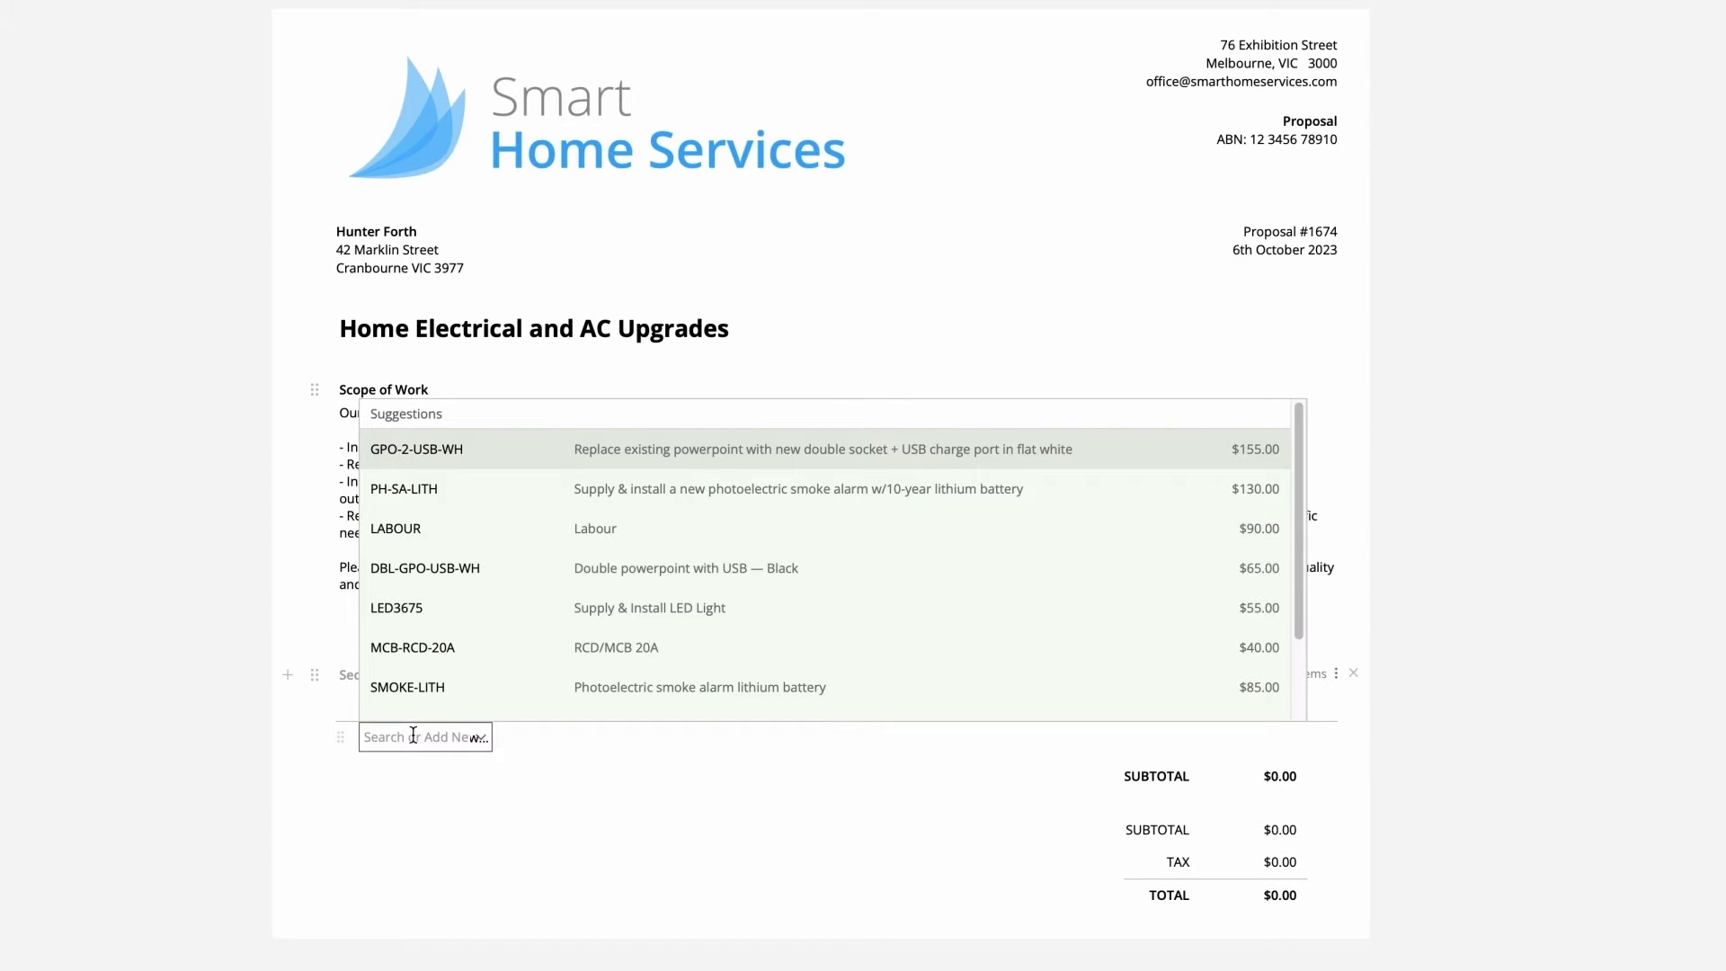
{"action": "type", "text": "LED"}
{"action": "left_click", "coordinate": [500, 775]}
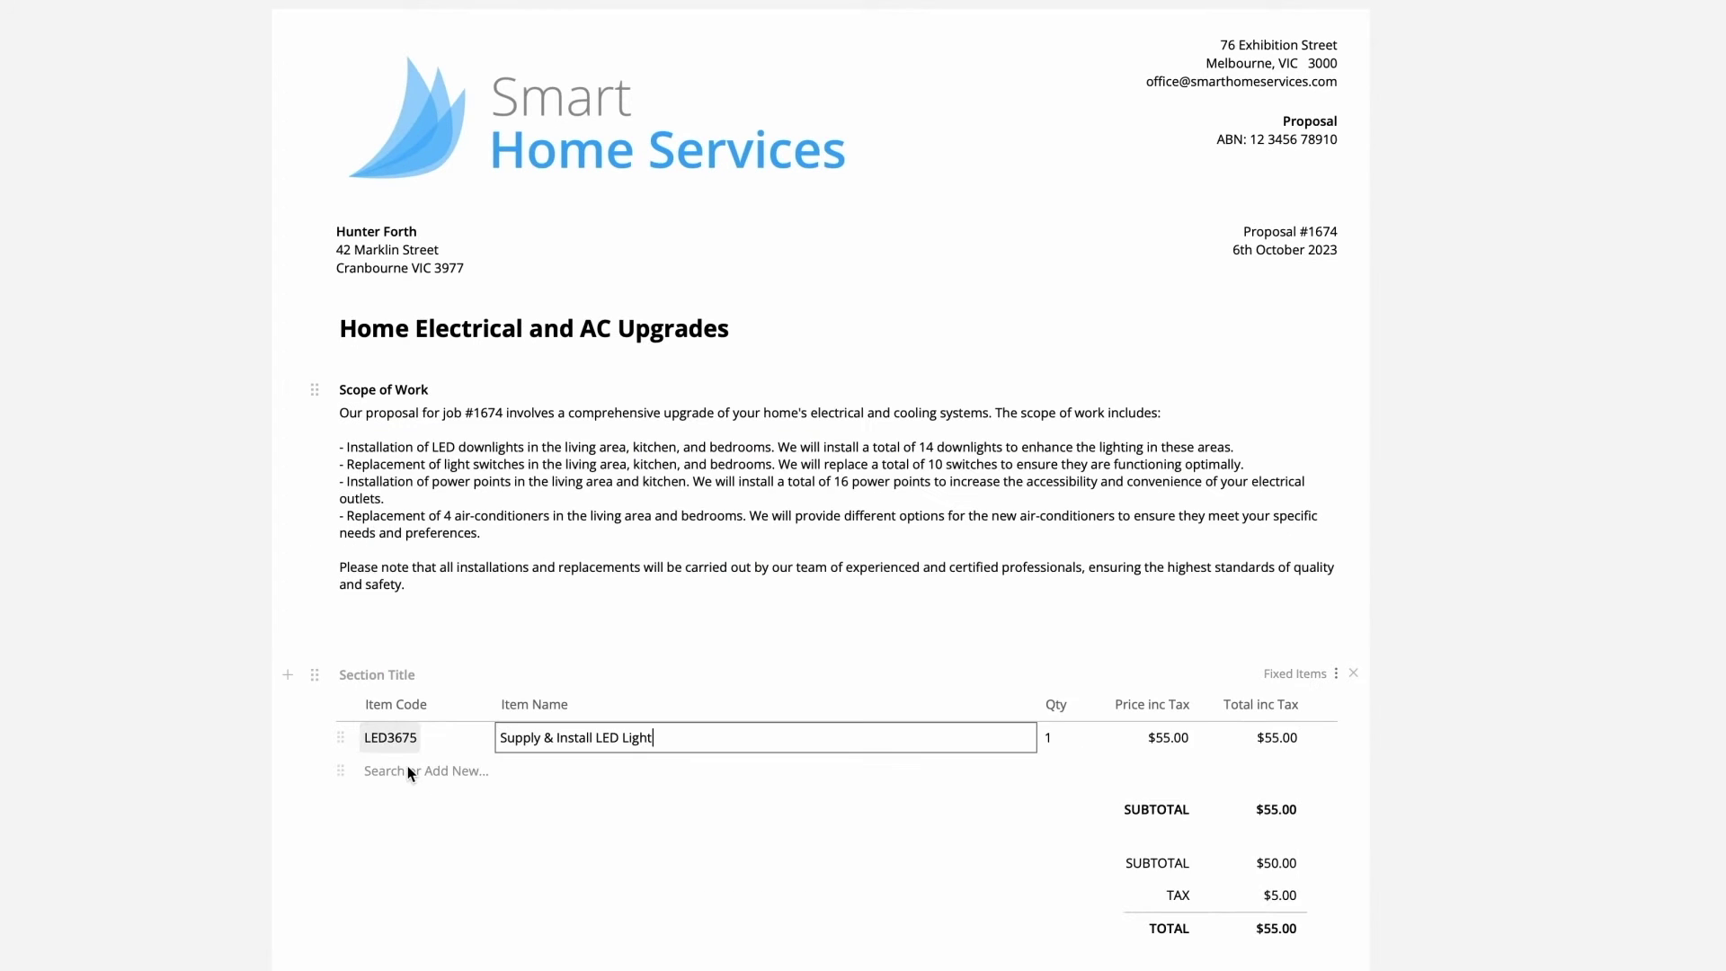
{"action": "type", "text": "Doulb"}
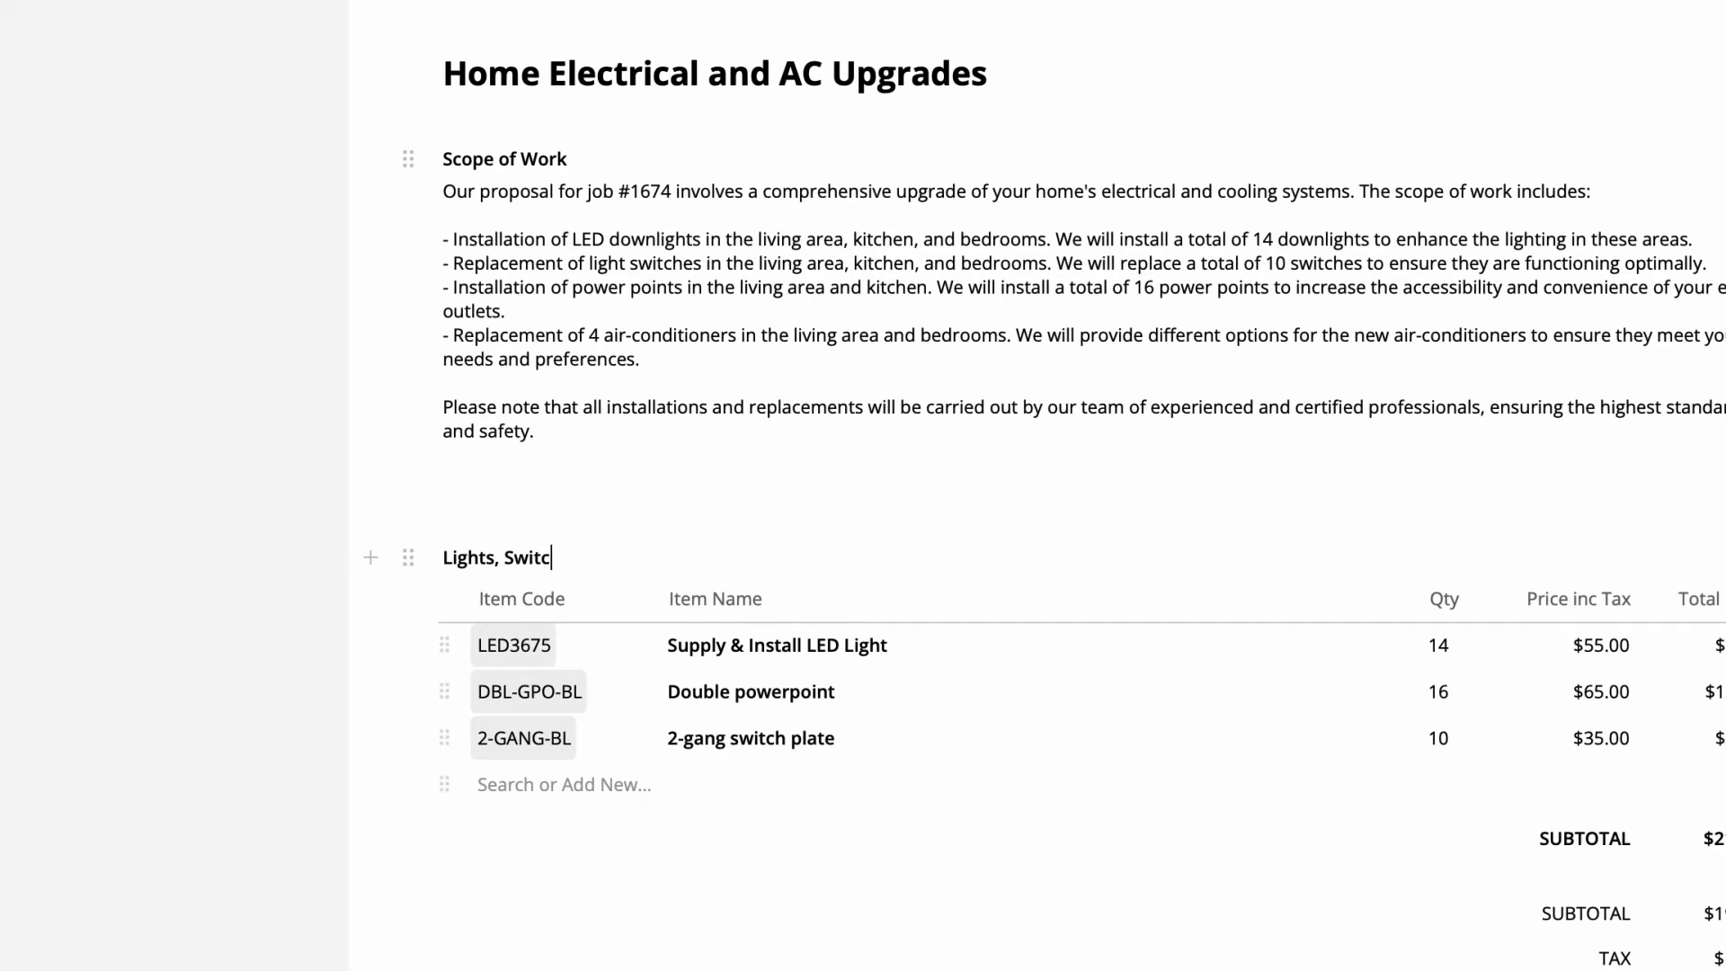
- Finish the 'Lights, Switches & Powerpoints' title and insert a text section after Scope of Work
{"action": "type", "text": "hes & Powerpoints"}
{"action": "left_click", "coordinate": [370, 159]}
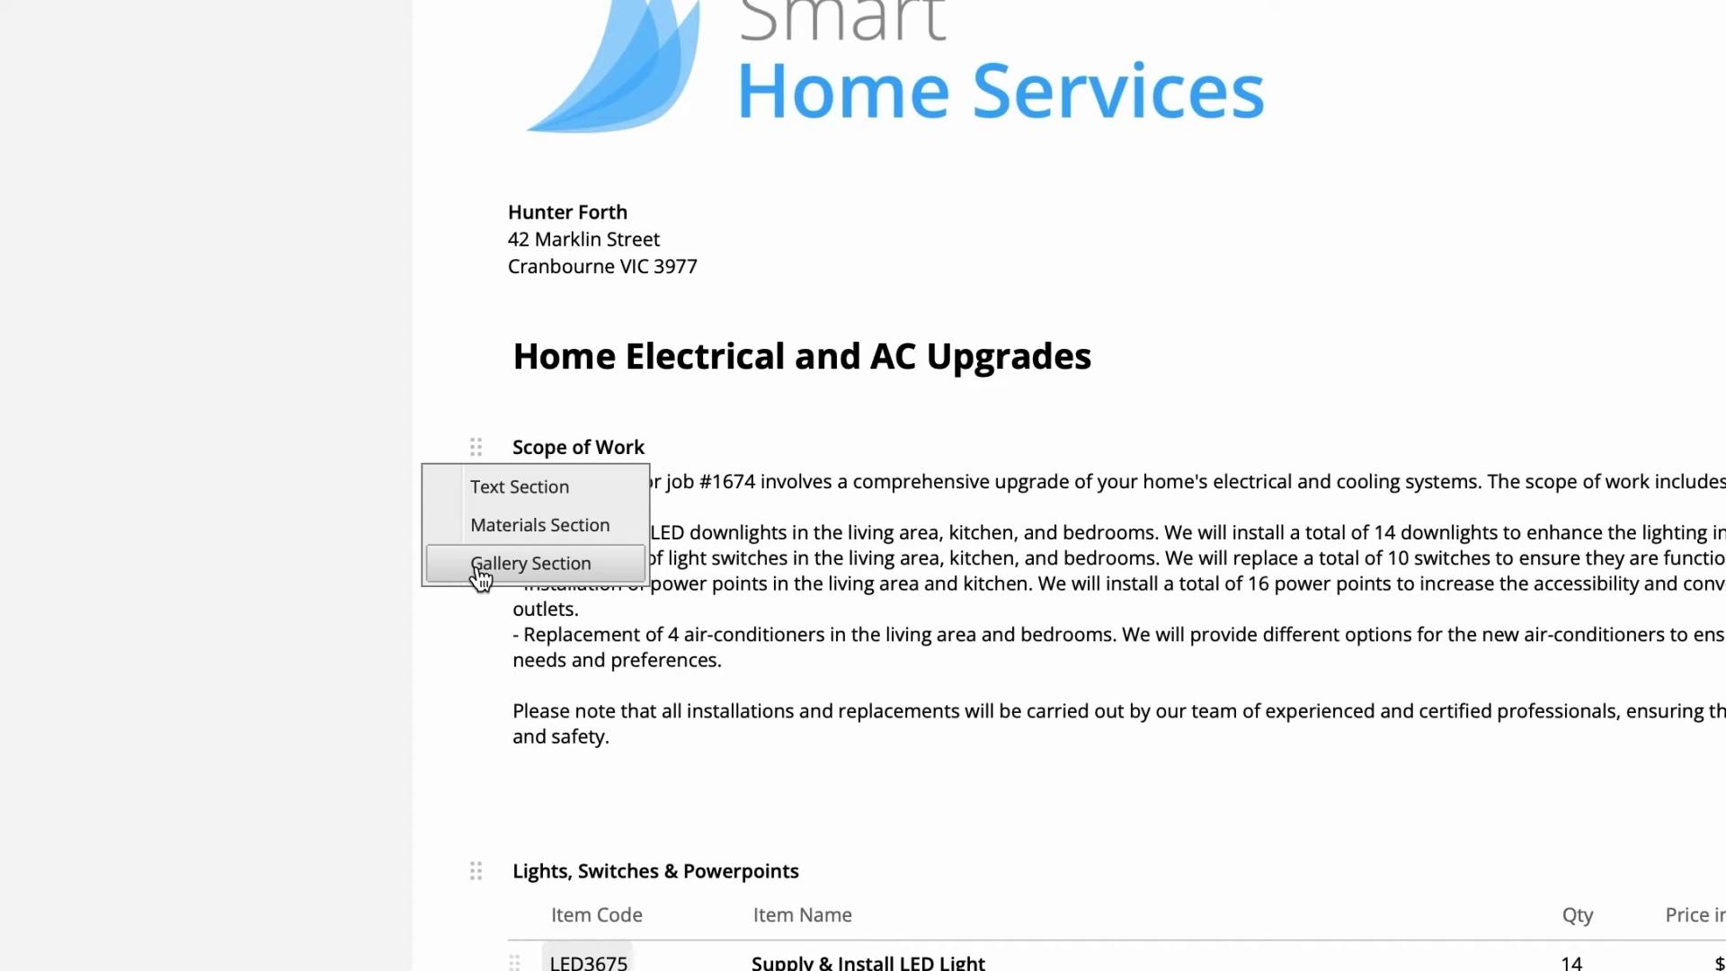
{"action": "left_click", "coordinate": [498, 493]}
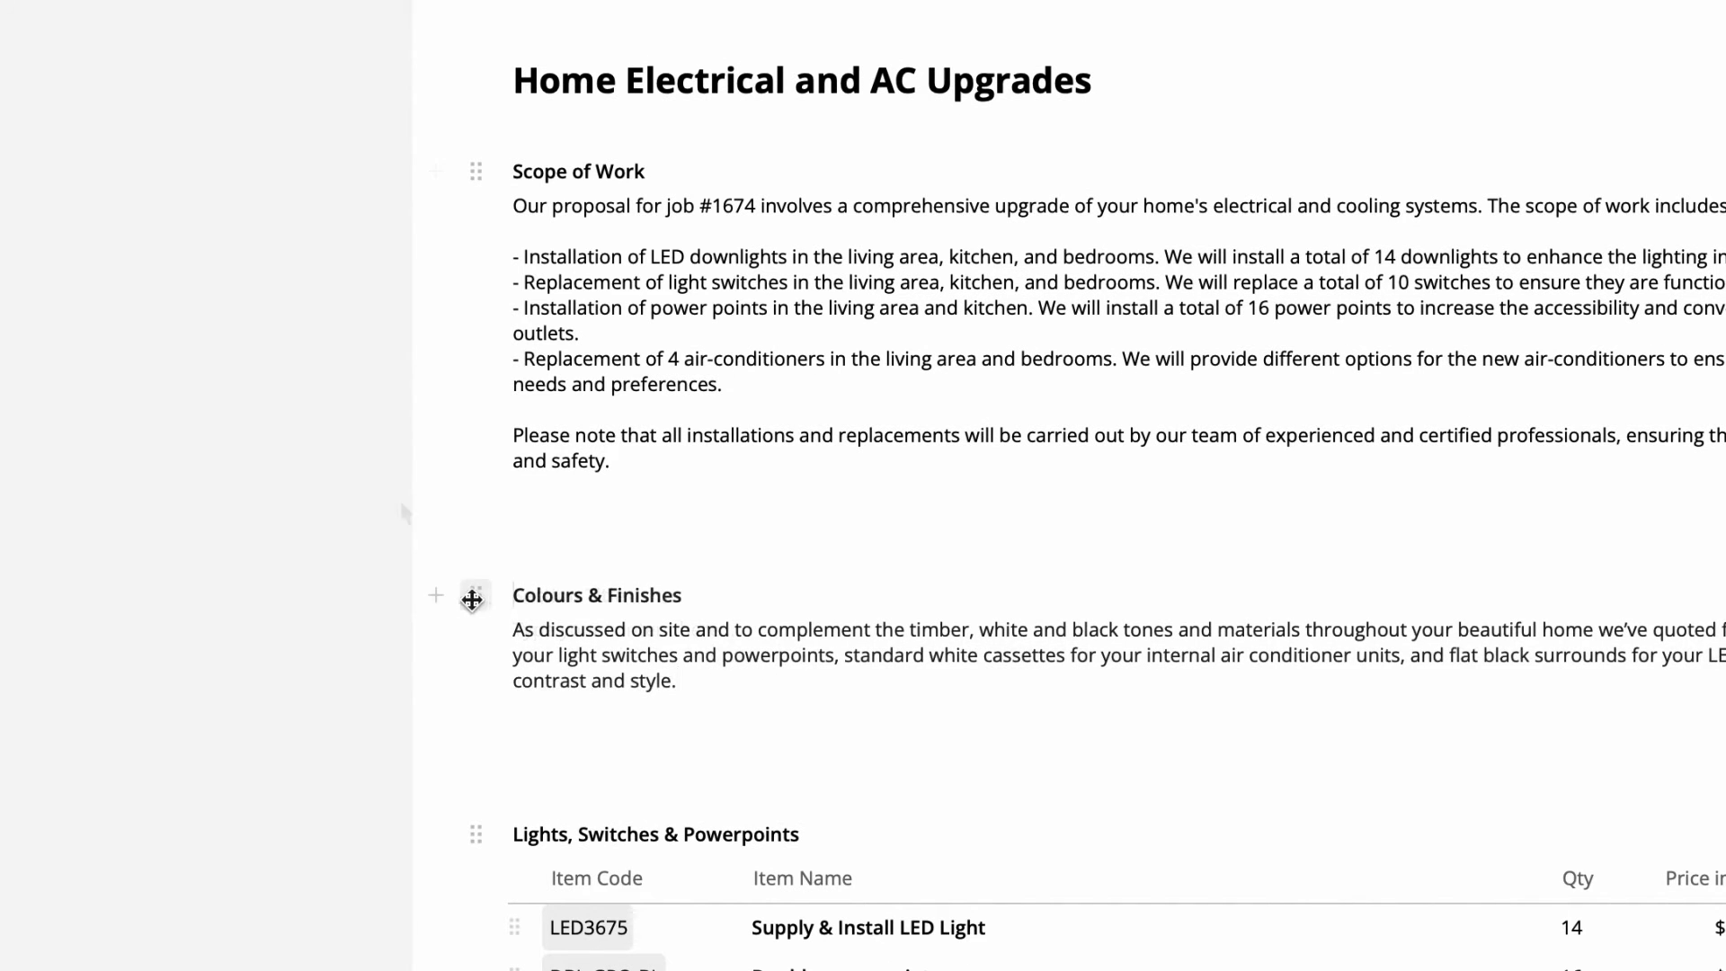
- Add a gallery section containing the job's kitchen photo
{"action": "left_click", "coordinate": [436, 595]}
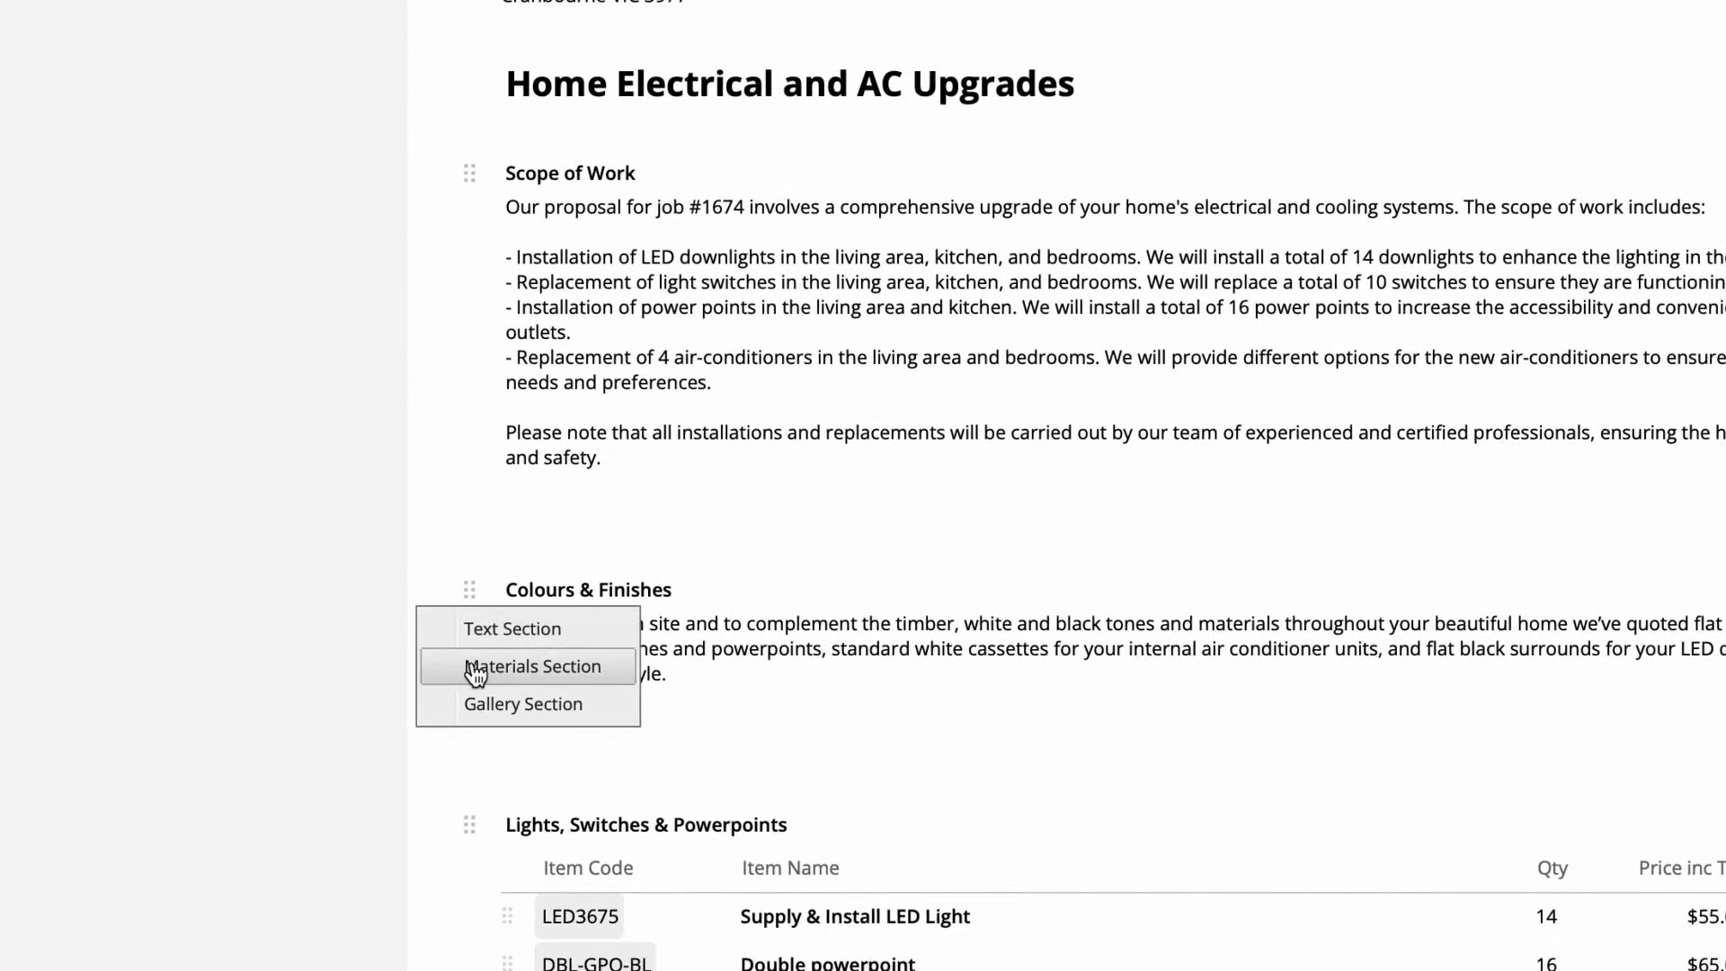
{"action": "left_click", "coordinate": [532, 705]}
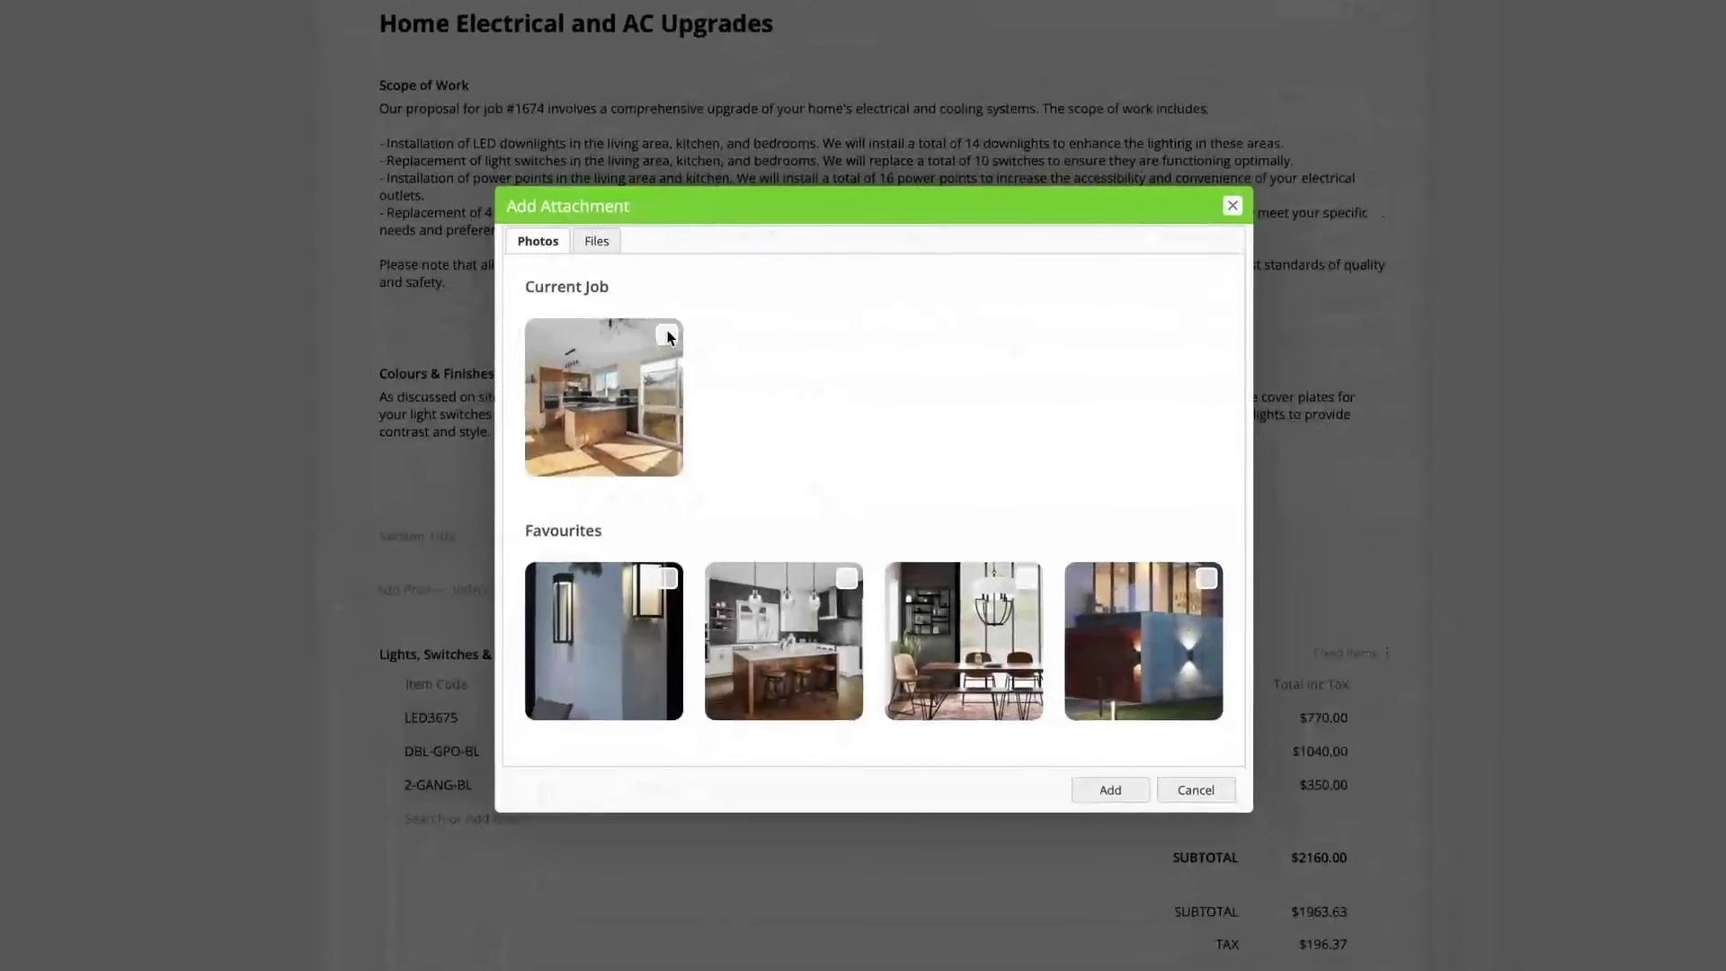
{"action": "left_click", "coordinate": [667, 336]}
{"action": "left_click", "coordinate": [1108, 787]}
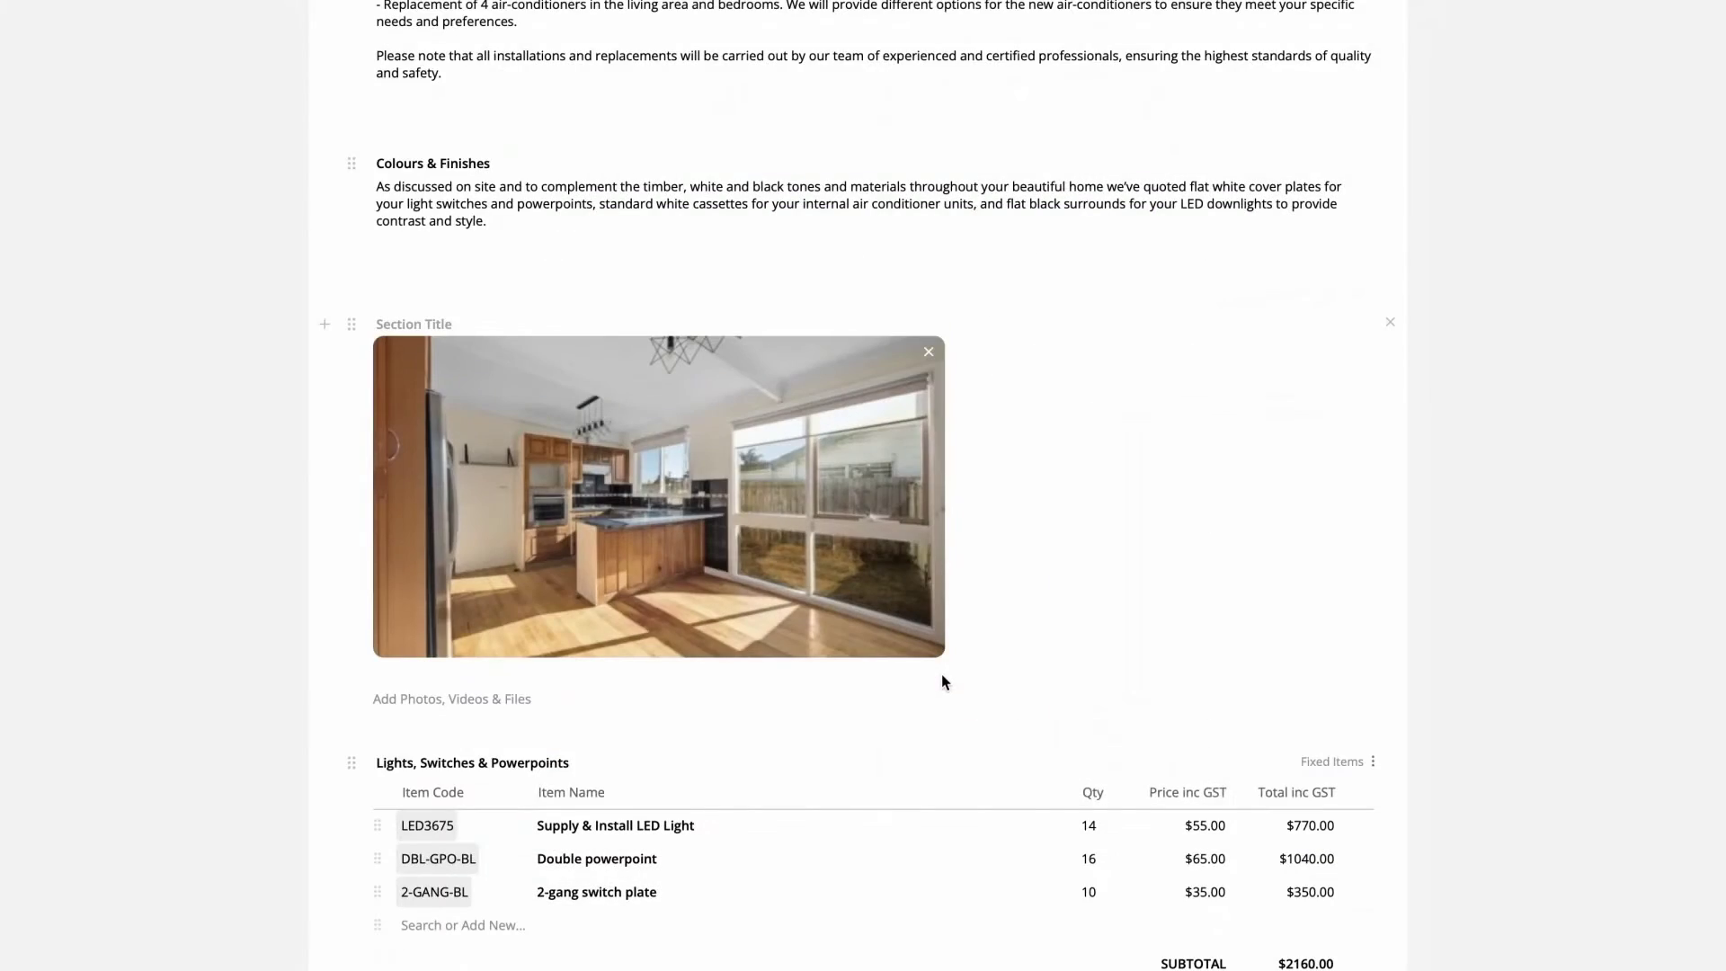
- Add a new priced item section below the lights table and begin titling it 'Aircon'
{"action": "left_click", "coordinate": [324, 762]}
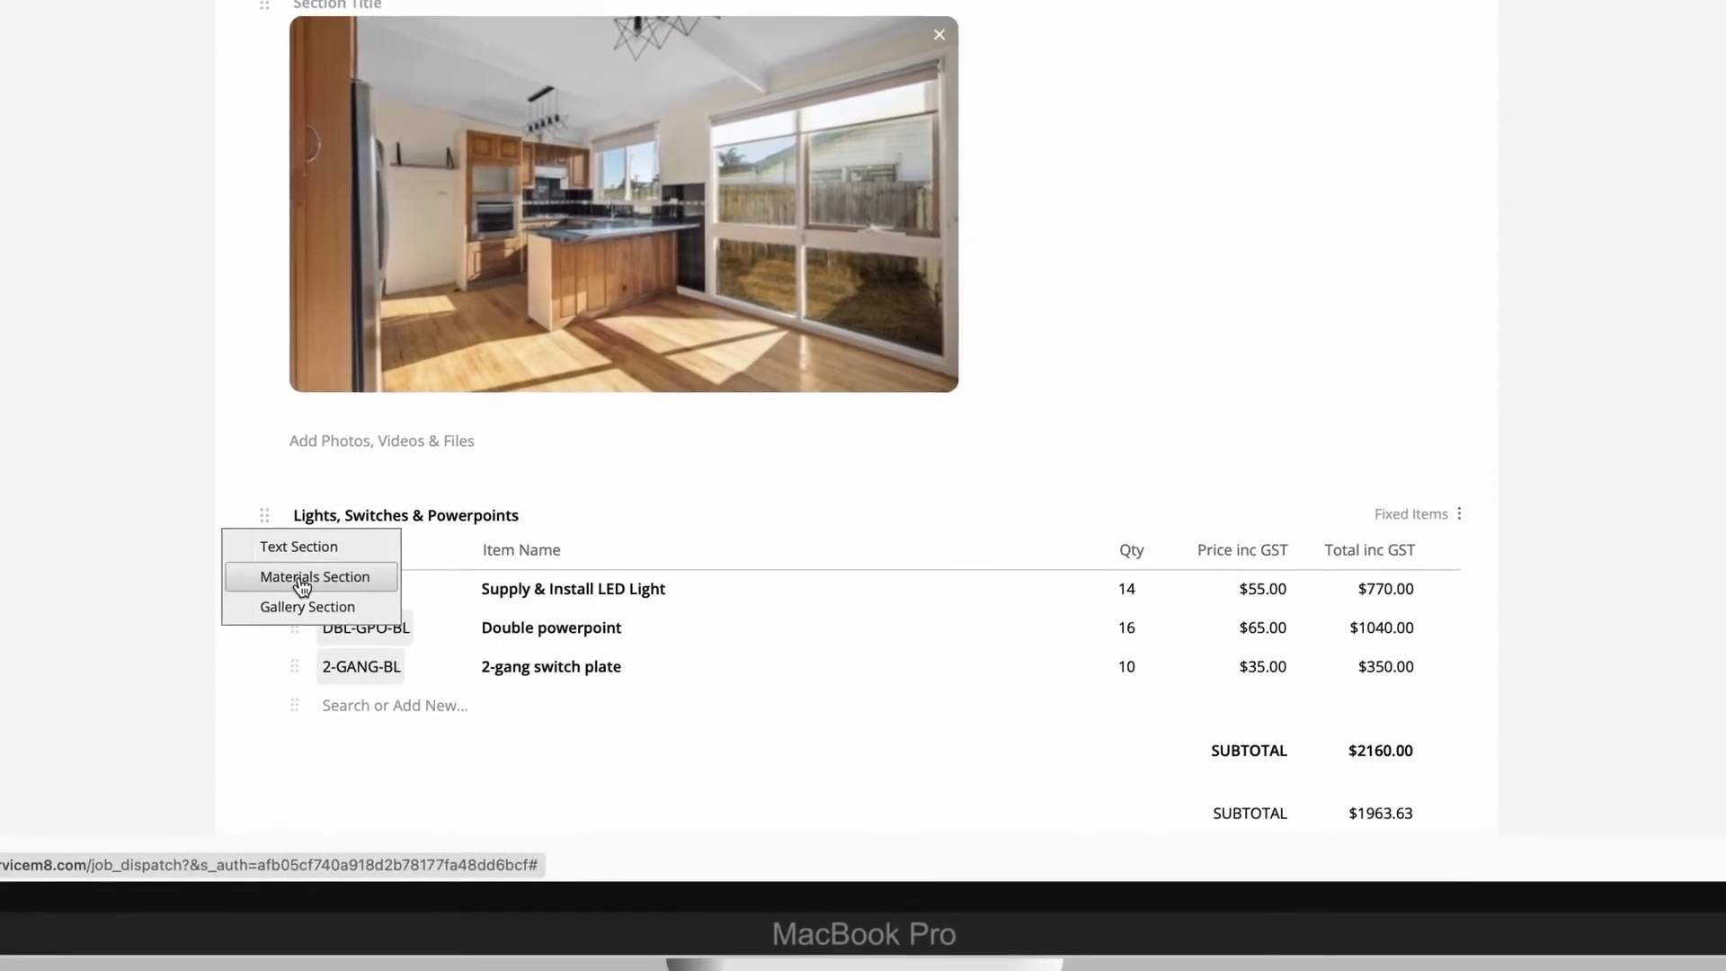
{"action": "left_click", "coordinate": [295, 555]}
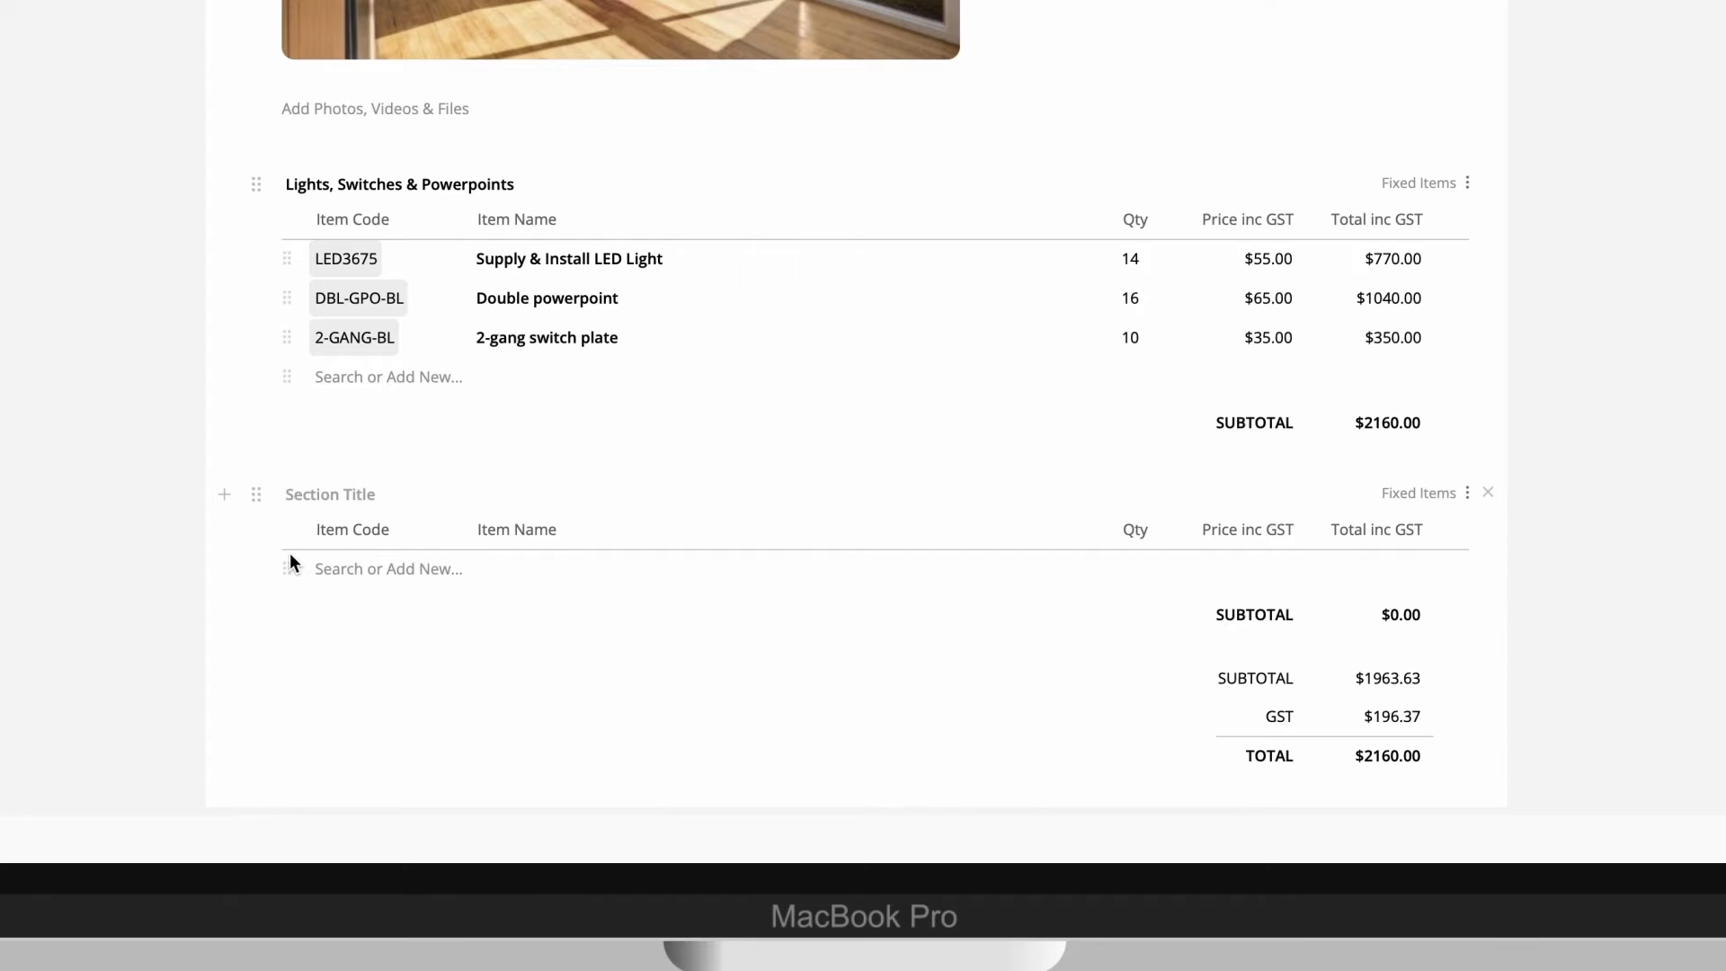
{"action": "type", "text": "Airconditioning"}
- Make Airconditioning multiple choice and Optional Extras optional, then move Optional Extras above Airconditioning
{"action": "left_click", "coordinate": [1423, 497]}
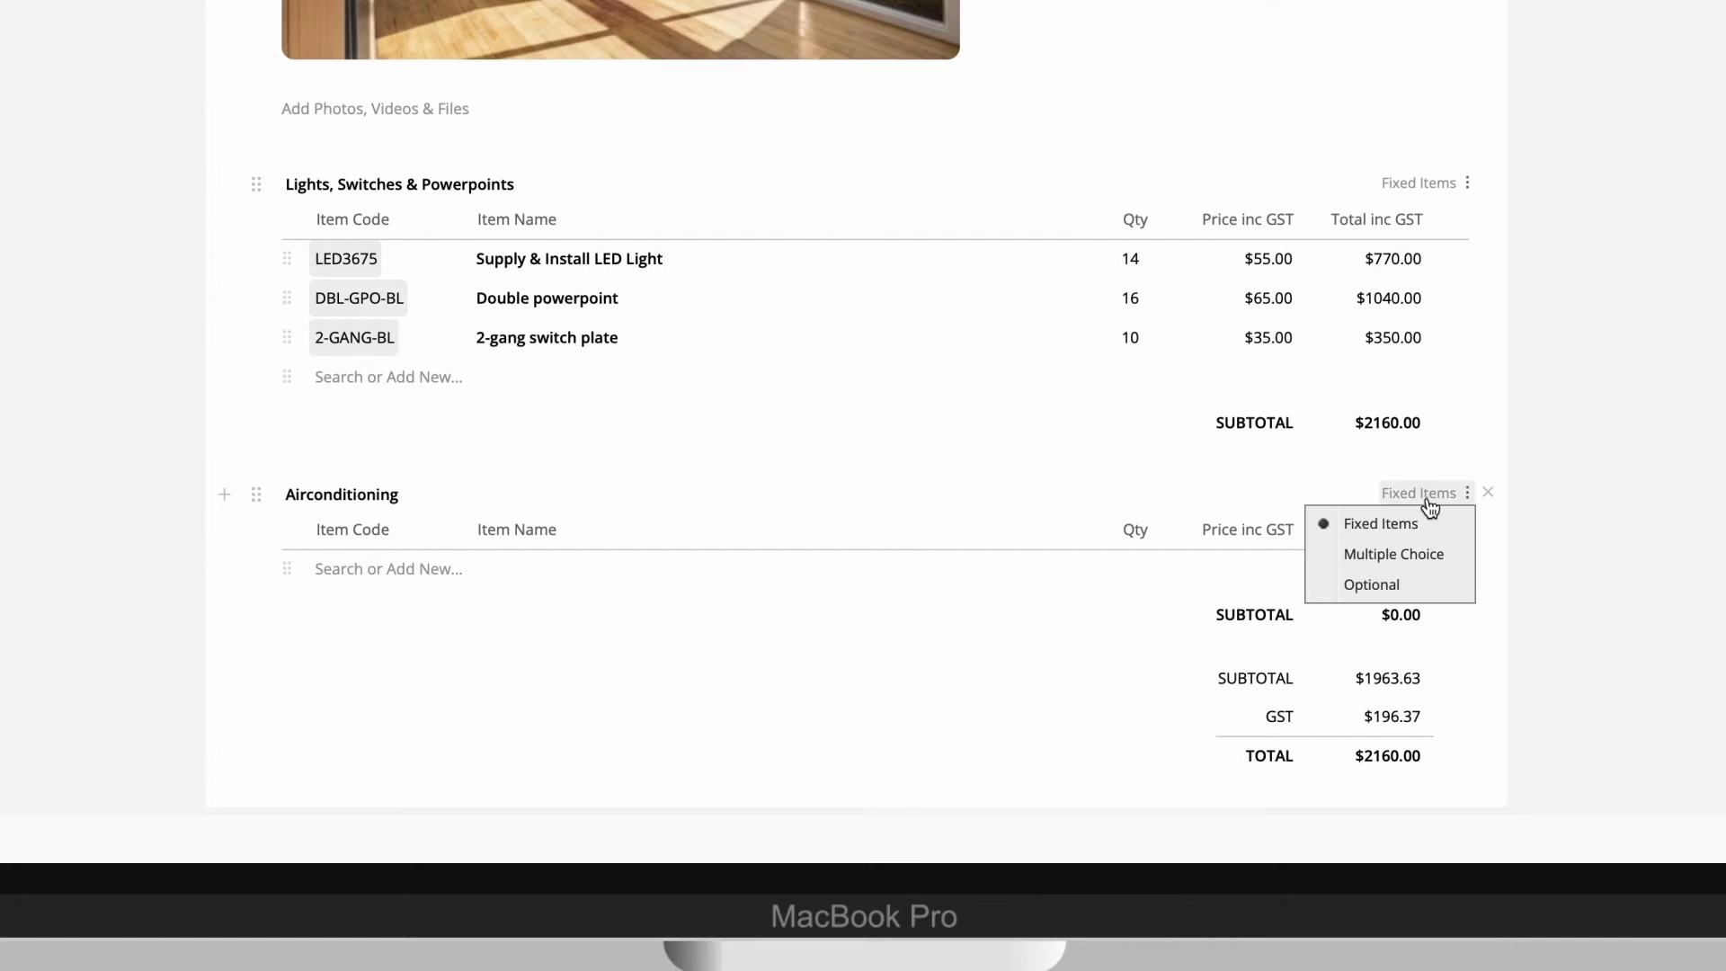
{"action": "left_click", "coordinate": [1417, 566]}
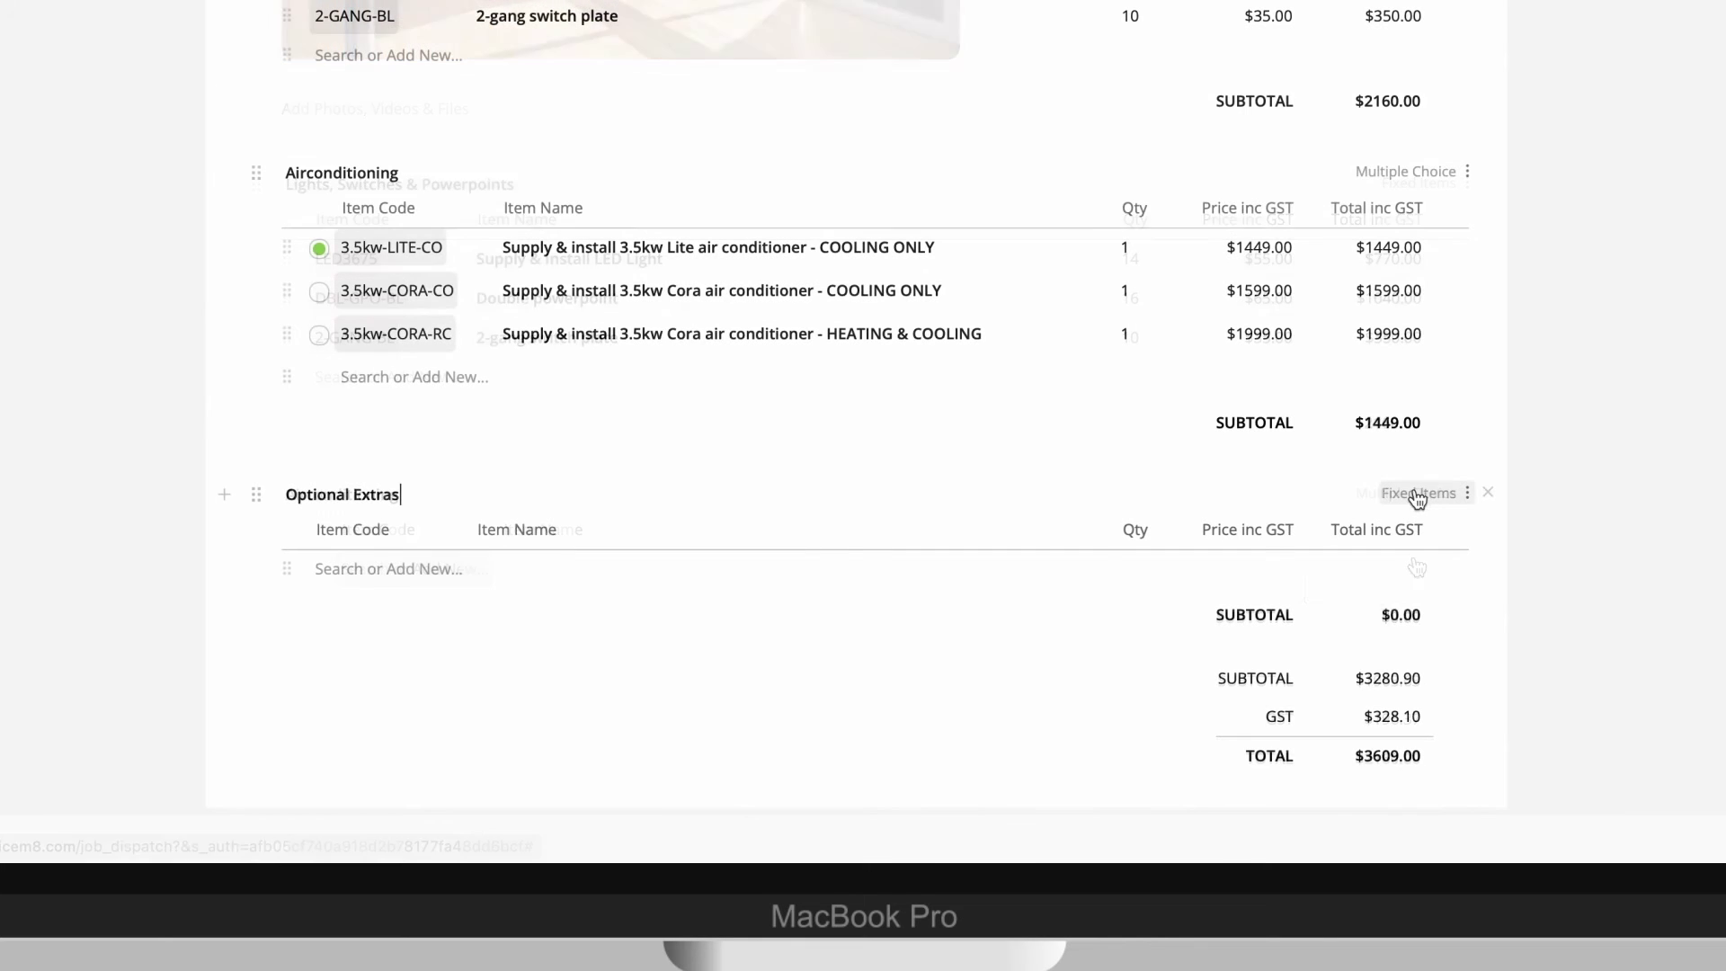
{"action": "left_click", "coordinate": [1413, 493]}
{"action": "left_click", "coordinate": [1403, 585]}
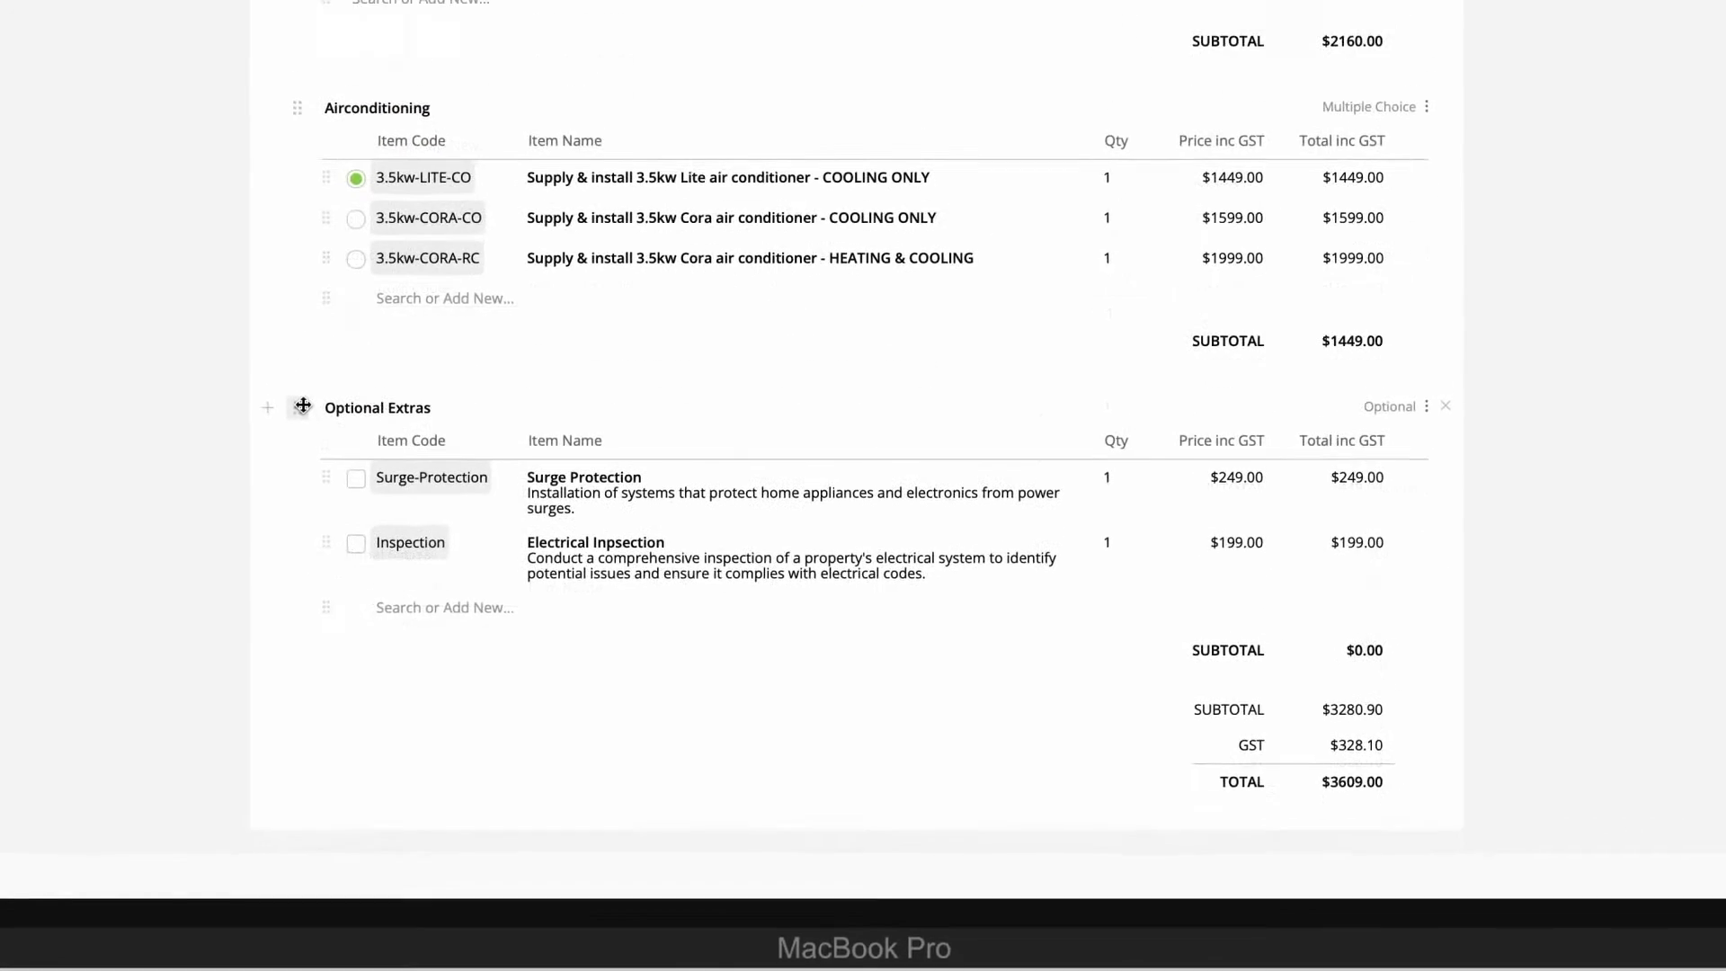
{"action": "left_click_drag", "start_coordinate": [354, 493], "coordinate": [425, 555]}
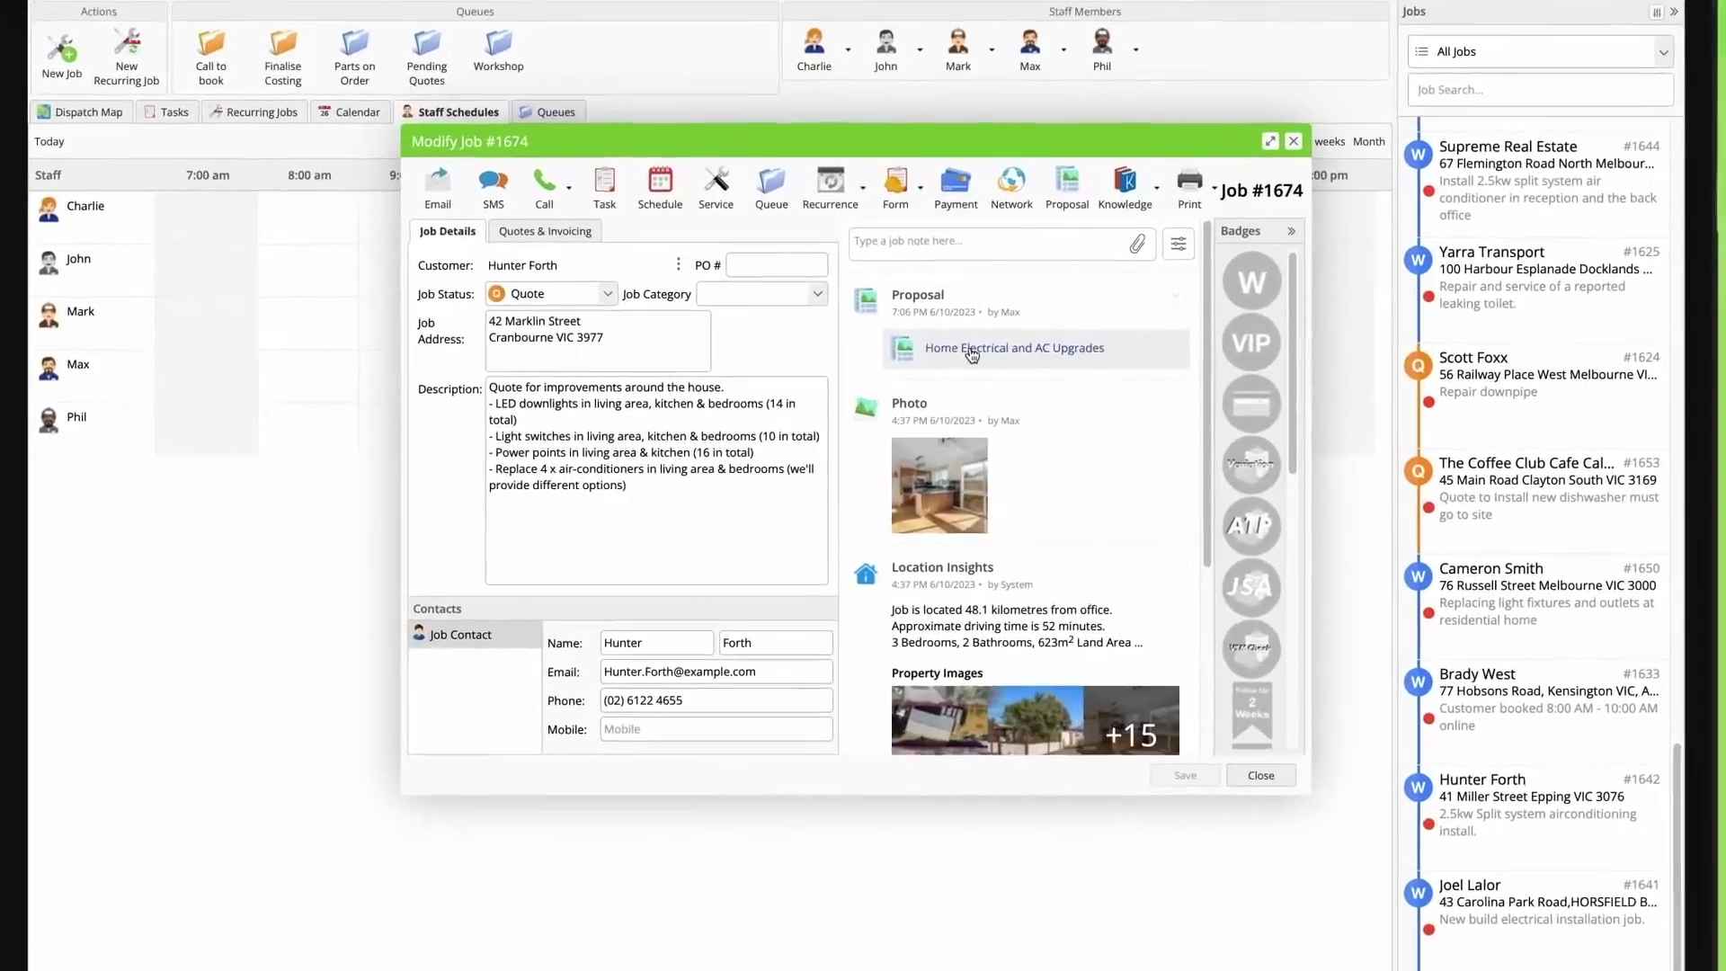
- Reopen the Home Electrical and AC Upgrades proposal from job #1674's diary and scroll through it
{"action": "left_click", "coordinate": [964, 372]}
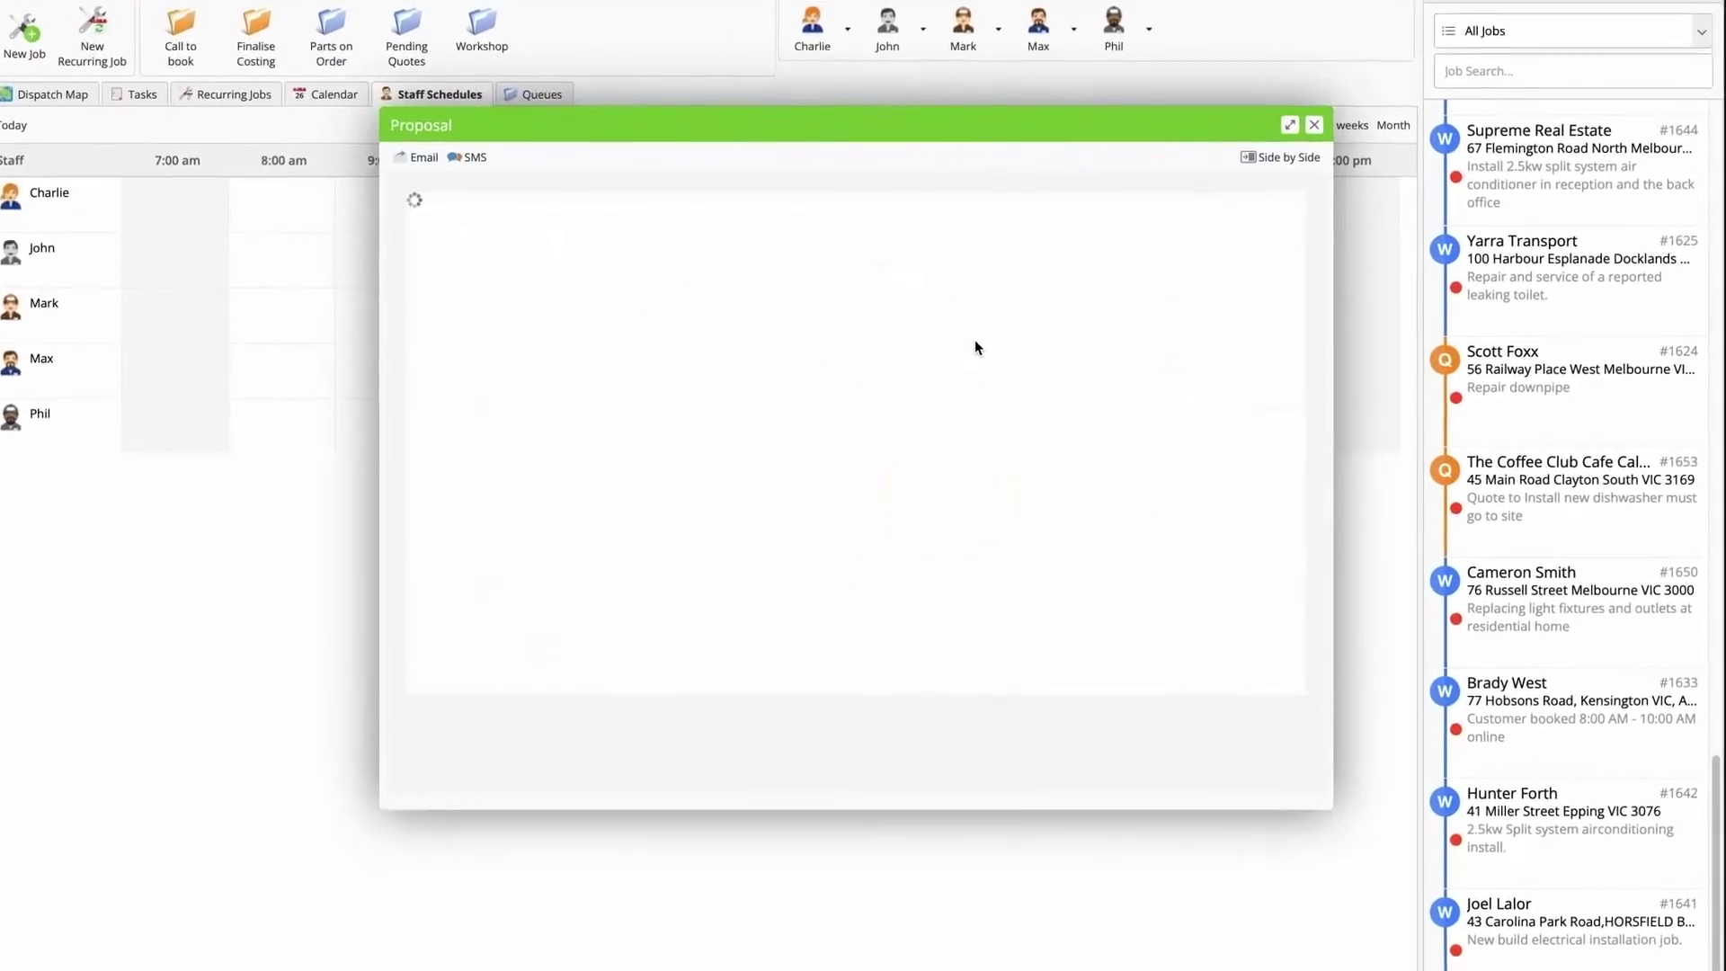
{"action": "scroll", "coordinate": [988, 405], "scroll_direction": "down", "scroll_amount": 15}
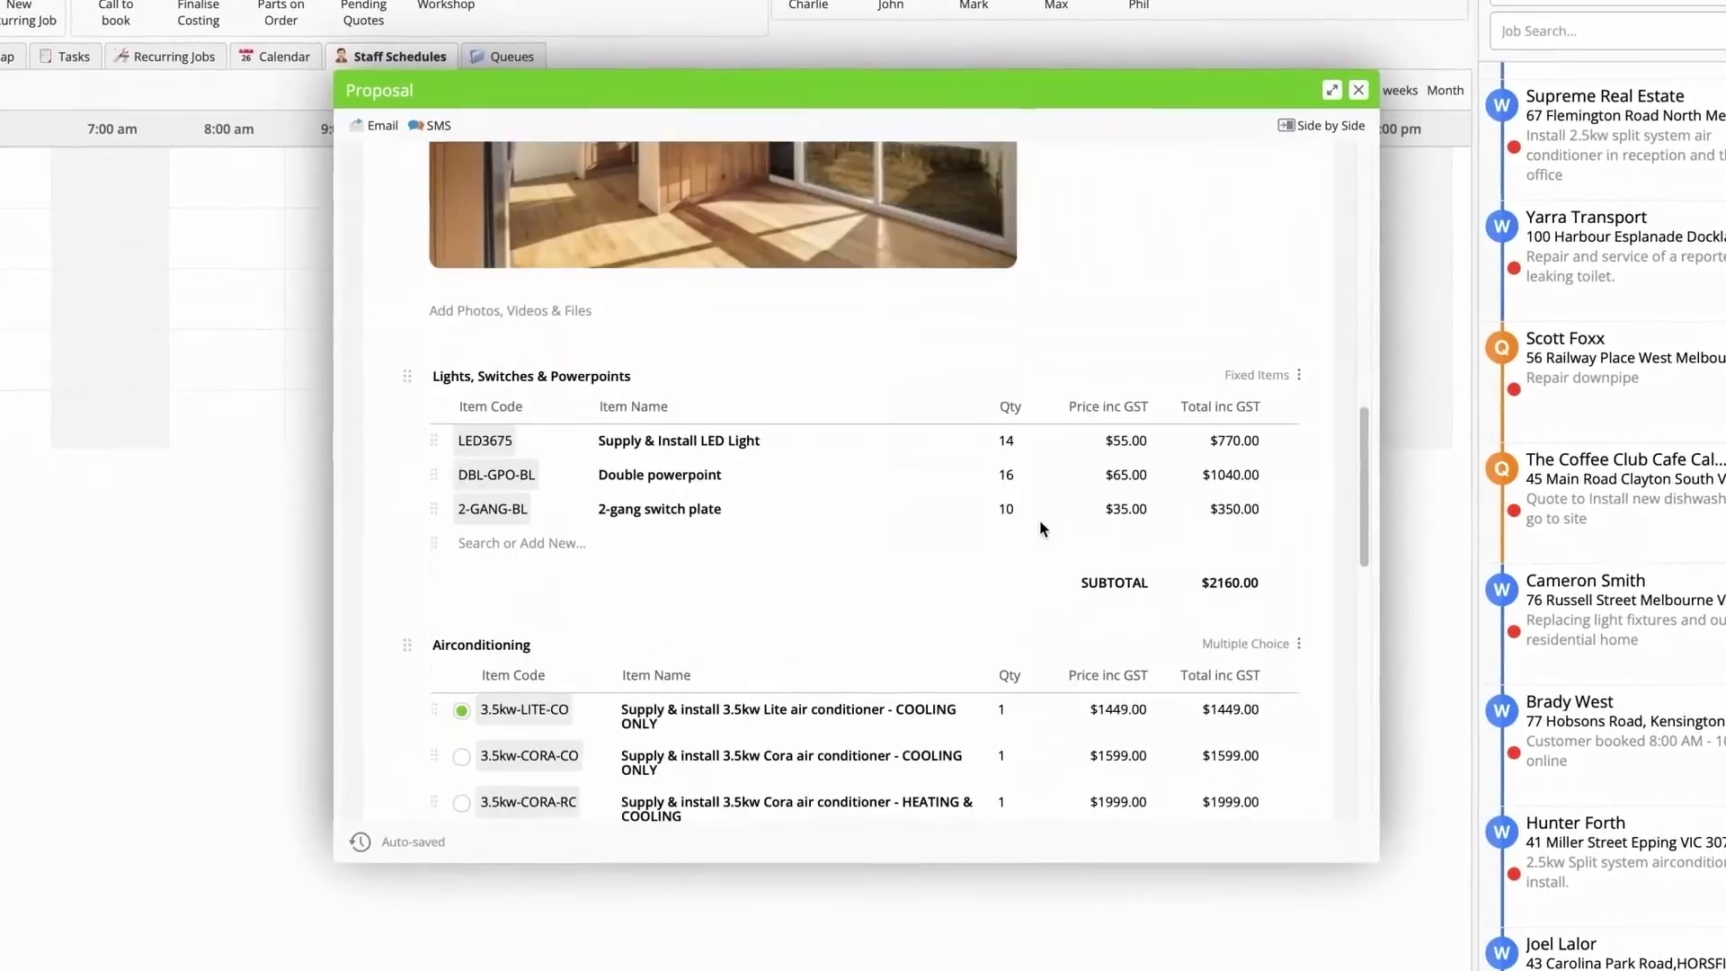
{"action": "scroll", "coordinate": [1328, 372], "scroll_direction": "down", "scroll_amount": 3}
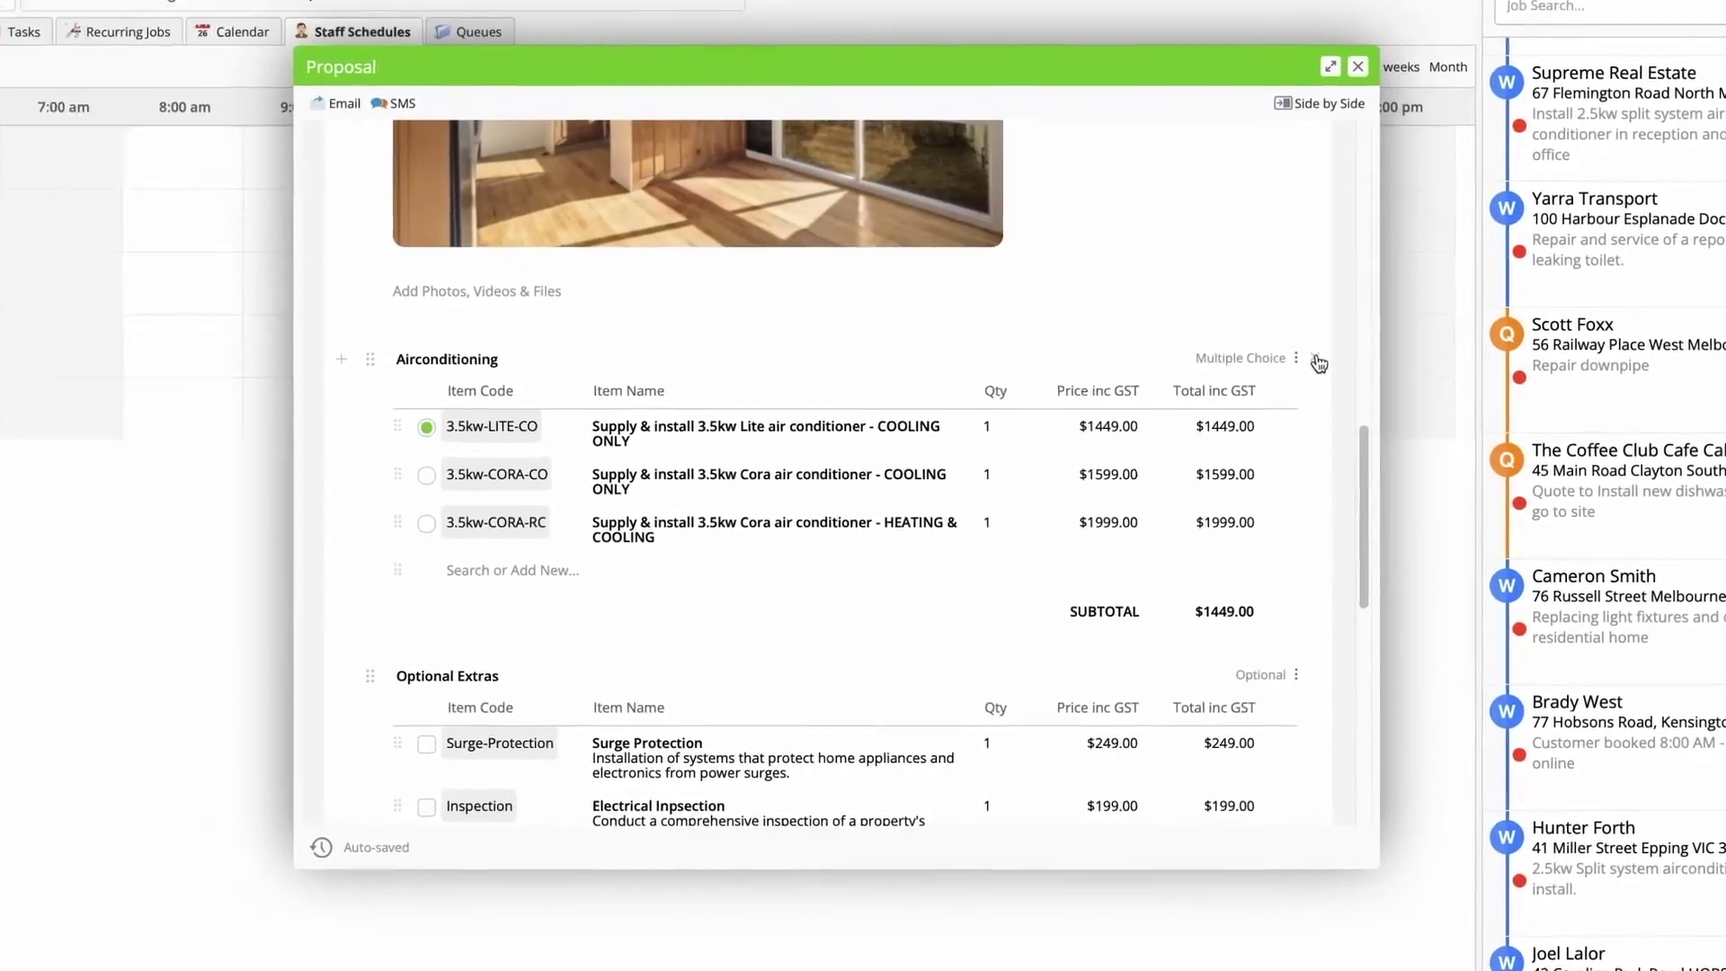
{"action": "scroll", "coordinate": [1319, 363], "scroll_direction": "up", "scroll_amount": 3}
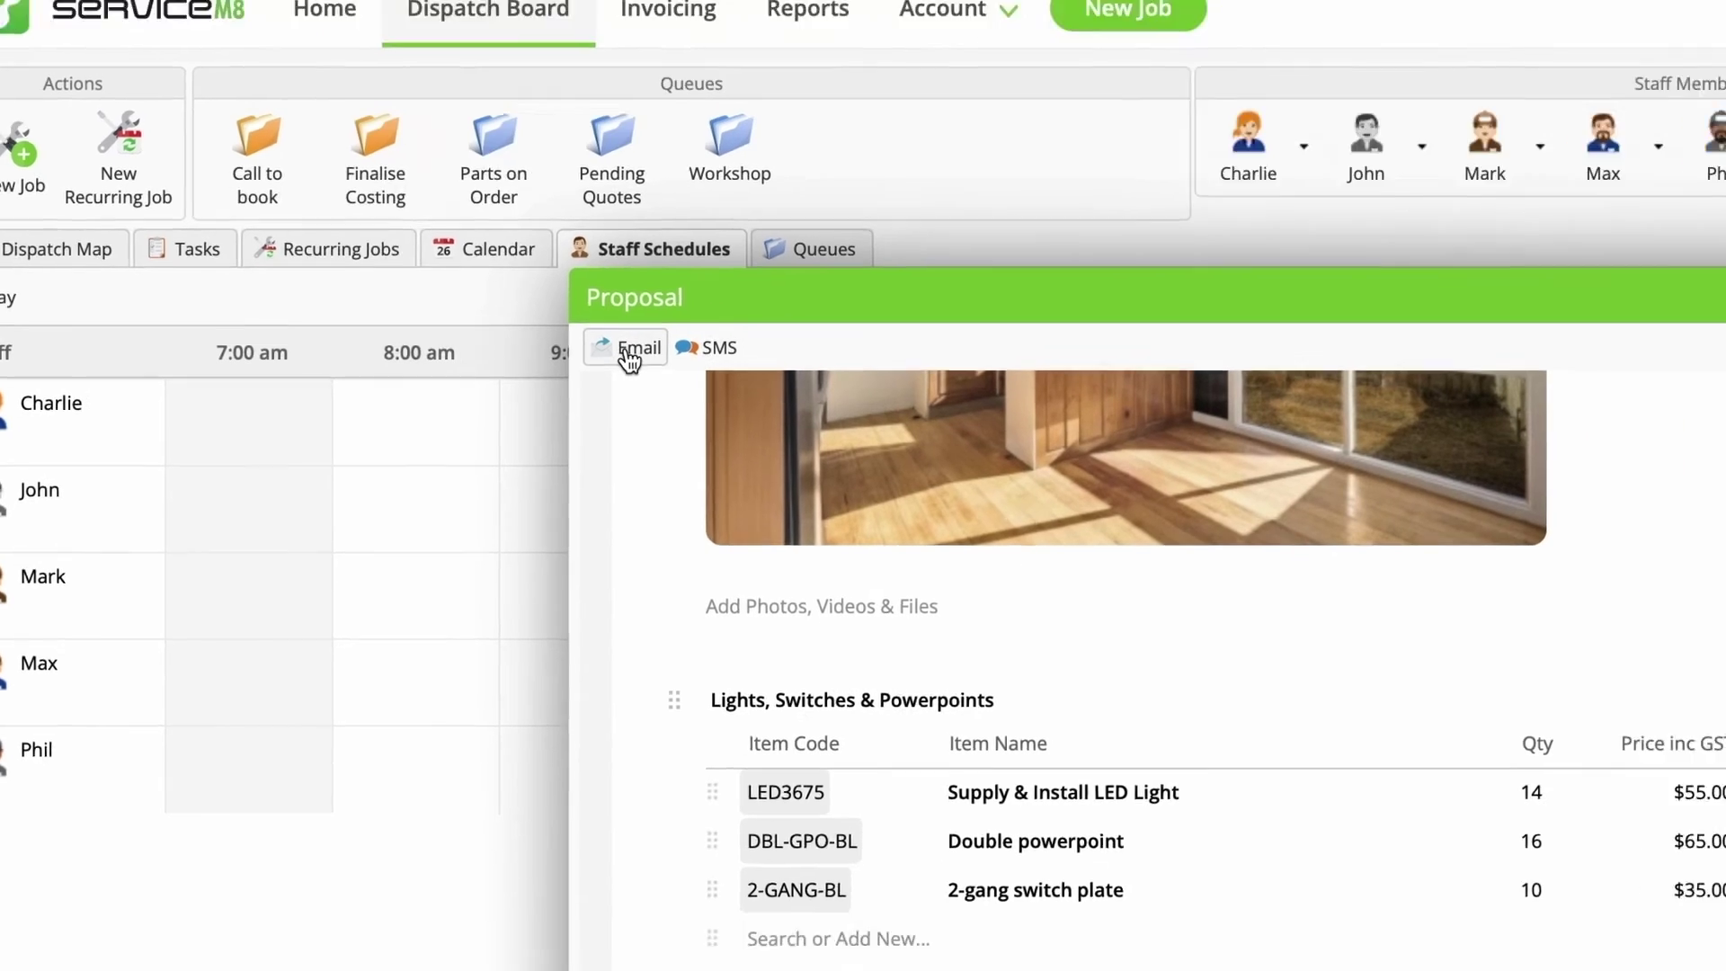
- Start a customer email from the proposal using the Standard Quote Template
{"action": "left_click", "coordinate": [728, 396]}
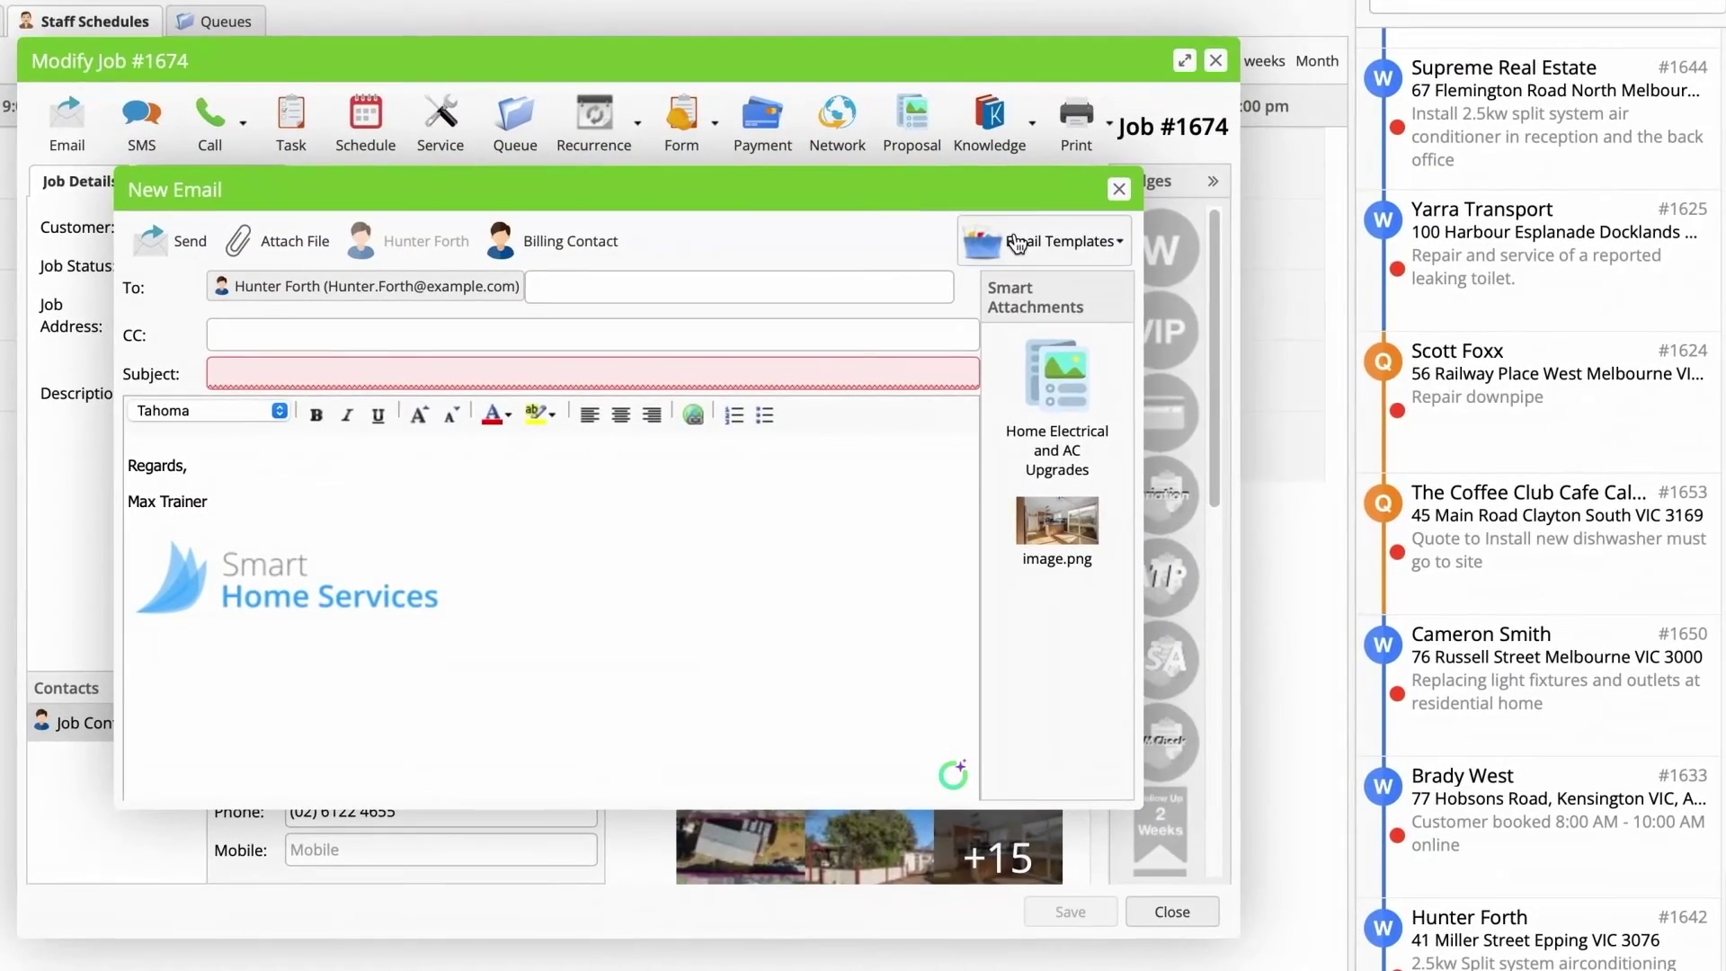
{"action": "left_click", "coordinate": [1015, 243]}
{"action": "left_click", "coordinate": [1059, 472]}
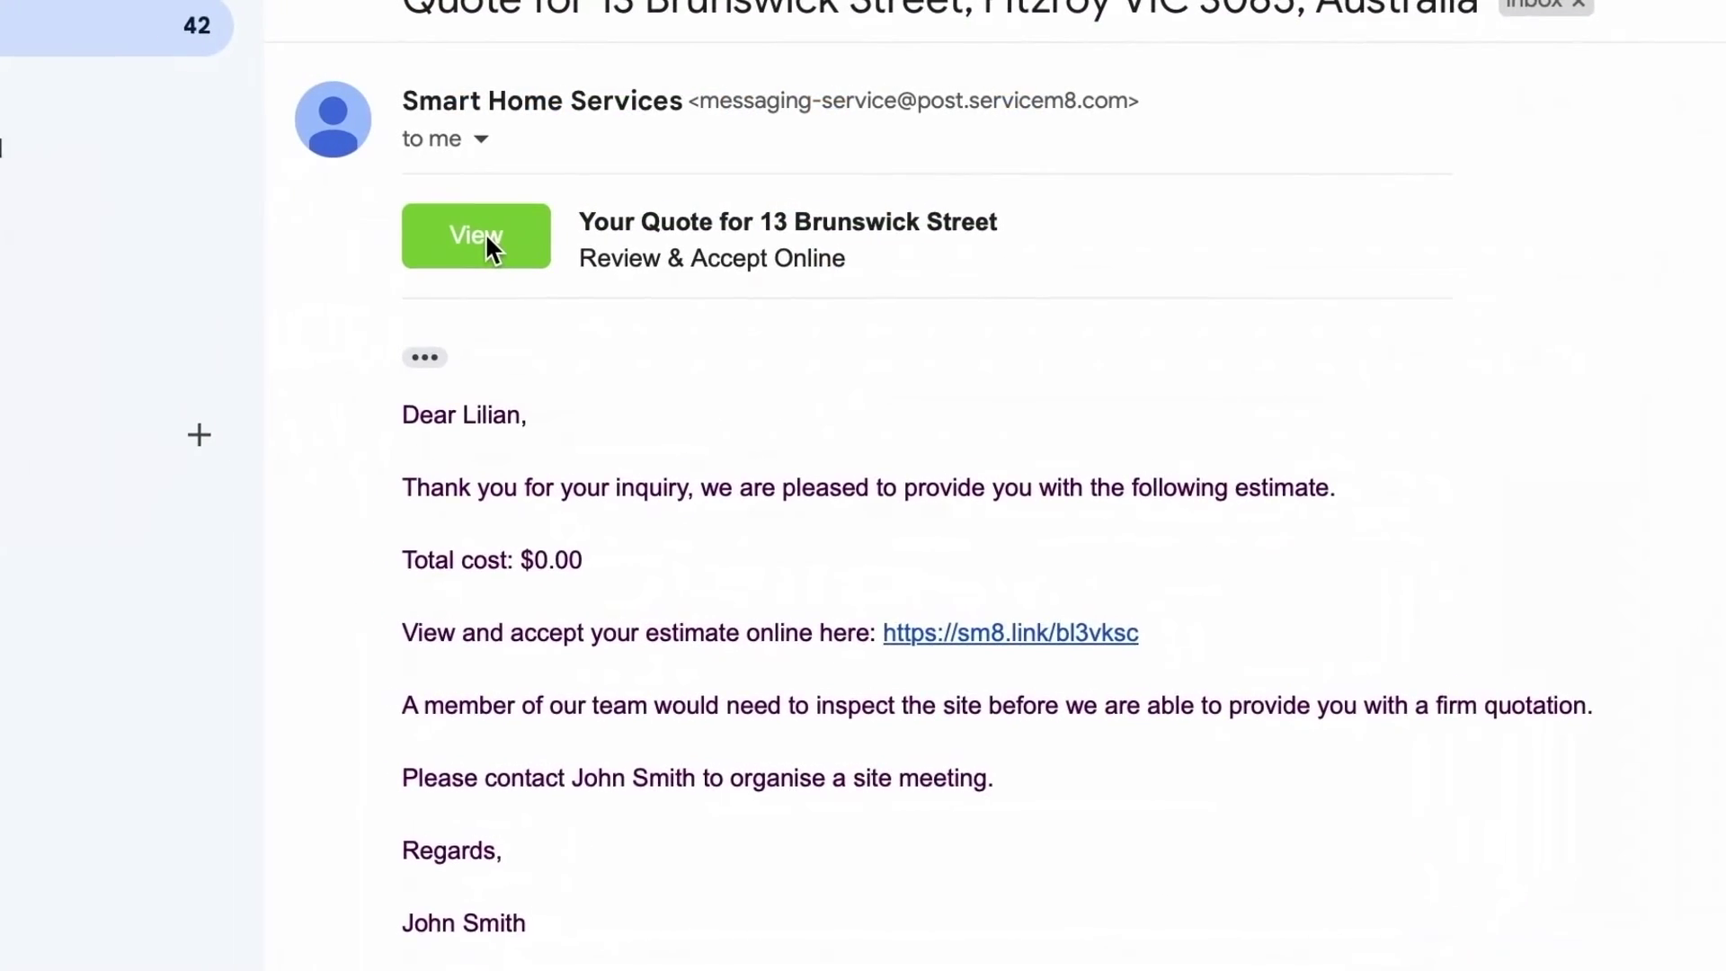
- Open the online quote page from the received Smart Home Services email
{"action": "left_click", "coordinate": [494, 247]}
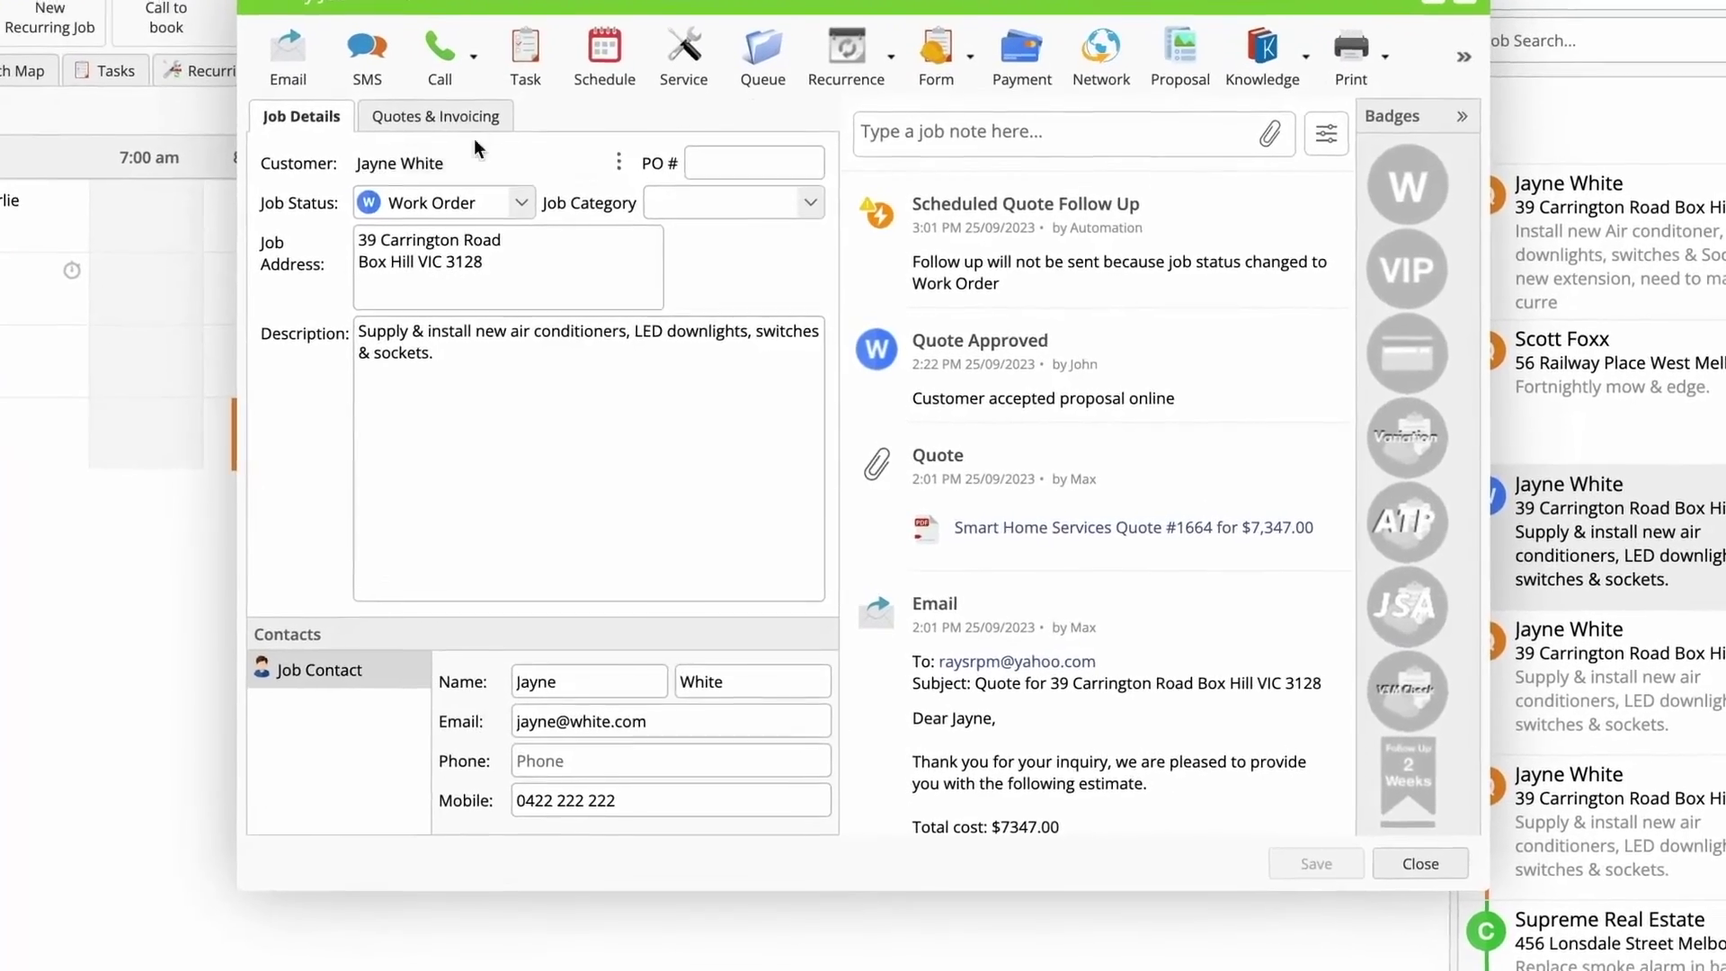
- View job #1664's accepted proposal from Quotes & Invoicing and scroll through its contents
{"action": "left_click", "coordinate": [459, 118]}
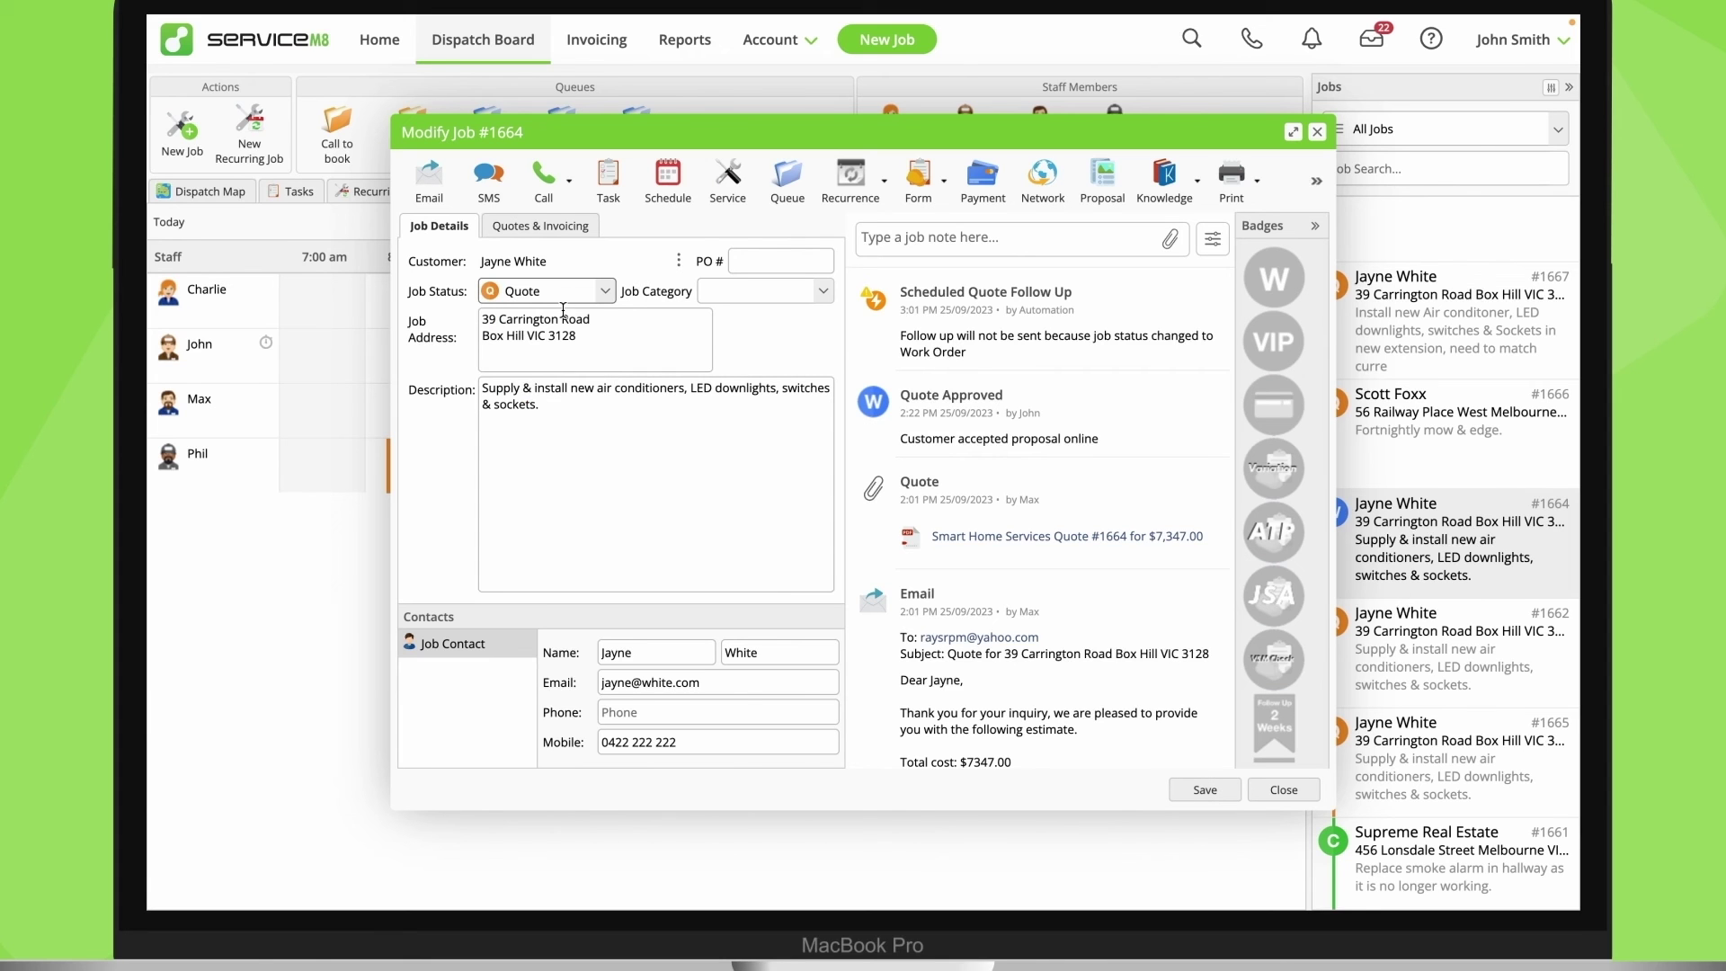
{"action": "left_click", "coordinate": [1102, 190]}
{"action": "scroll", "coordinate": [1013, 320], "scroll_direction": "down", "scroll_amount": 15}
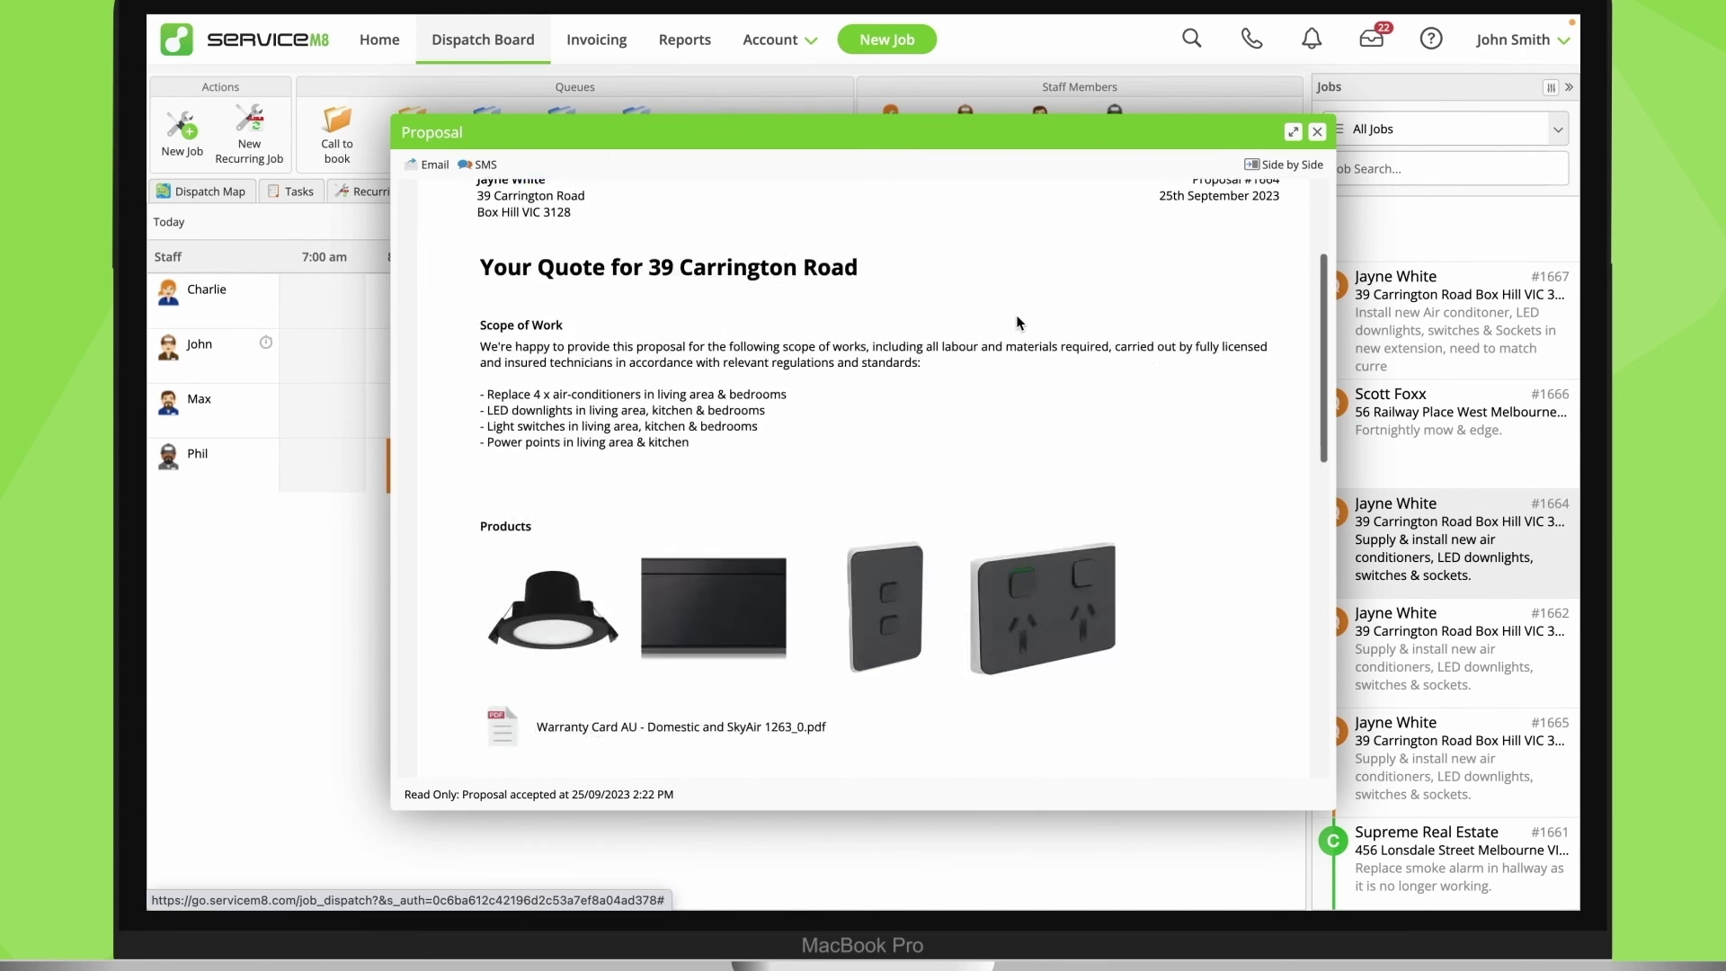